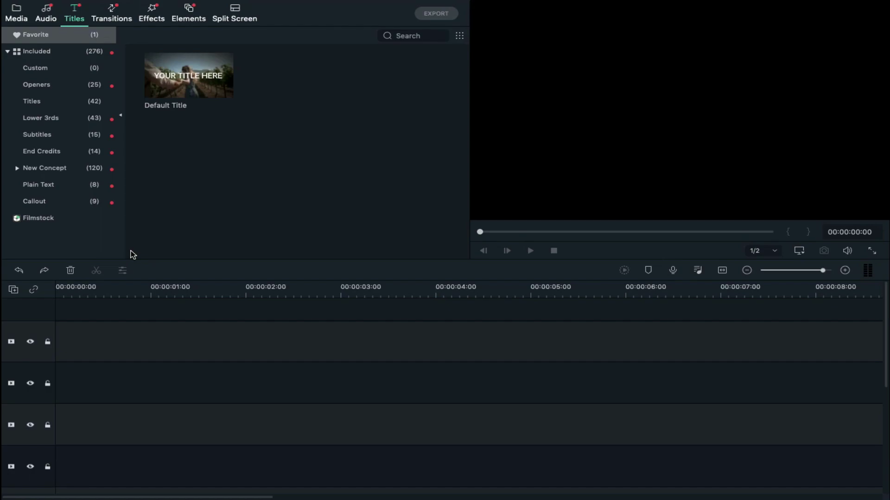
# Step: Place the Default Title clip at the start of an empty timeline track and open its text settings
pyautogui.moveTo(188, 75); pyautogui.dragTo(62, 440)
pyautogui.click(251, 430)
pyautogui.doubleClick(252, 431)
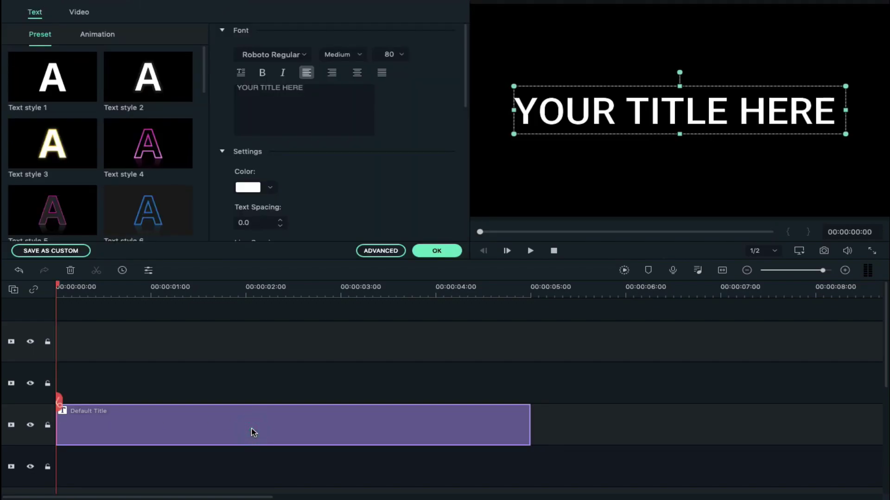
# Step: Set the title's font to YouMurderer BB and its size to 42
pyautogui.click(304, 54)
pyautogui.scroll(-20, 257, 324)
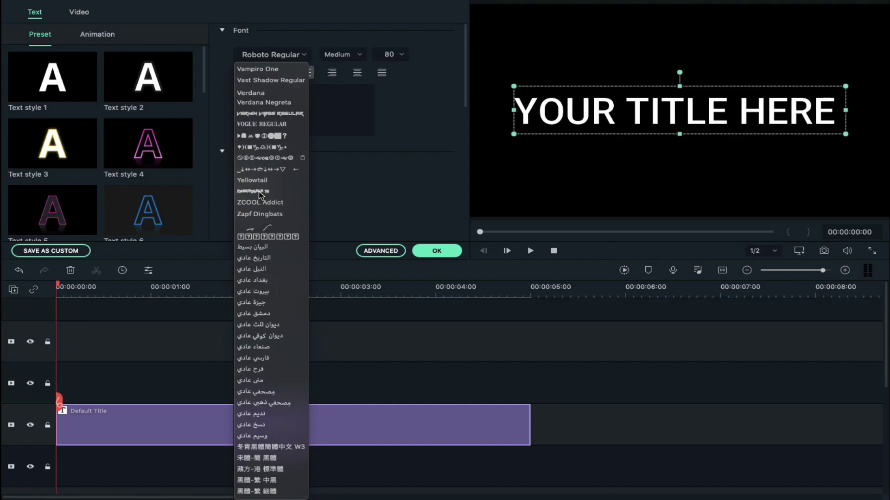
pyautogui.click(259, 191)
pyautogui.click(403, 56)
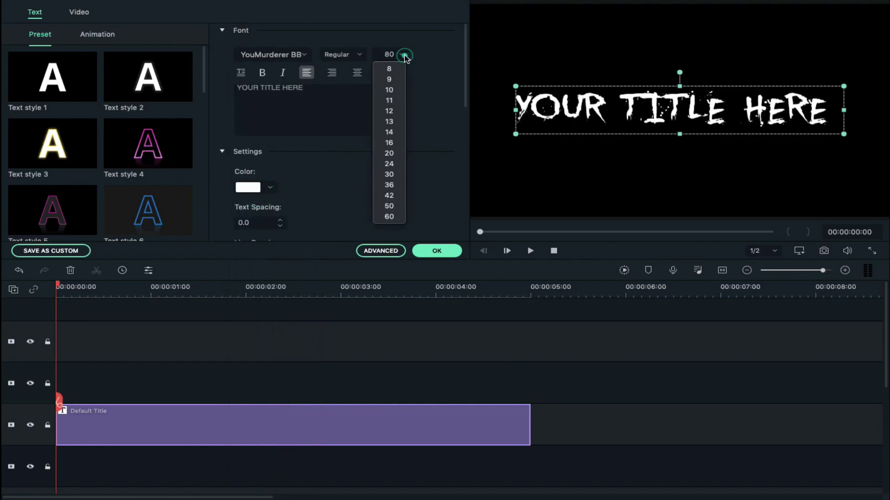
pyautogui.click(390, 195)
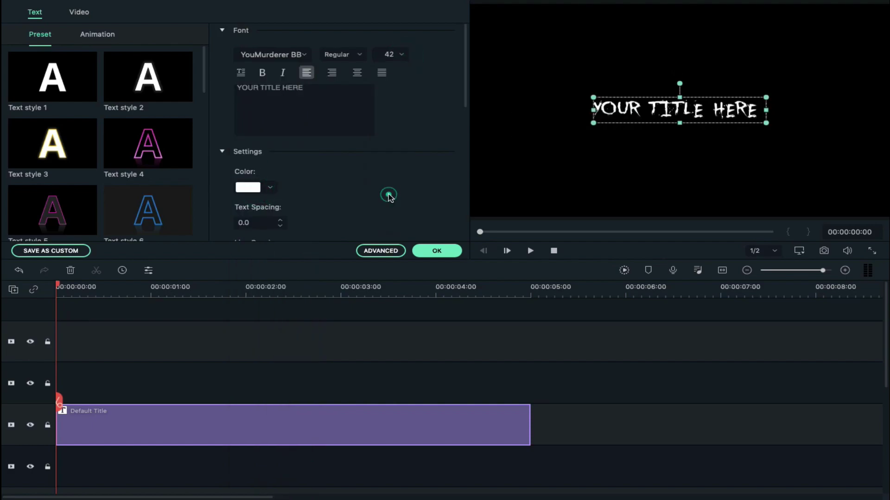
# Step: Replace the title text with "ab PlaNeT ProDuCtiOn" and "PreSeNts" on a second line
pyautogui.click(331, 129)
pyautogui.hotkey('ctrl', 'a')
pyautogui.write('ab PlaNeT ProDuCtiOn')
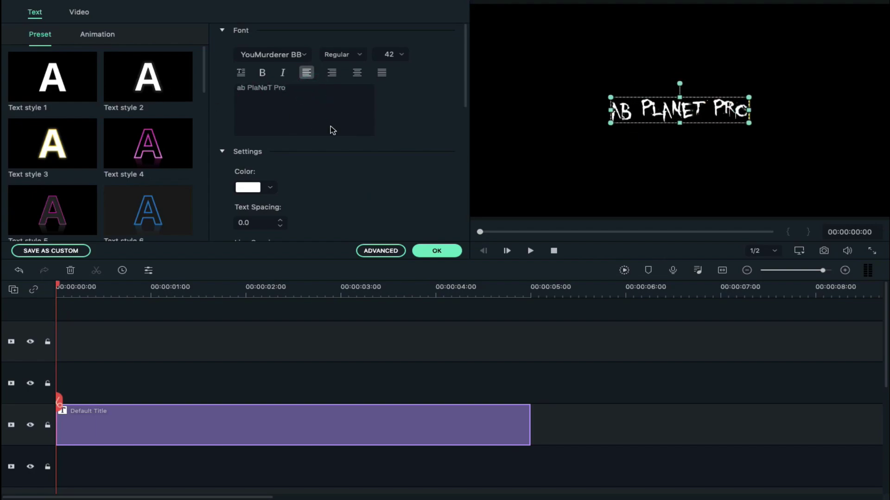
pyautogui.press('Return')
pyautogui.write('PreSeNts')
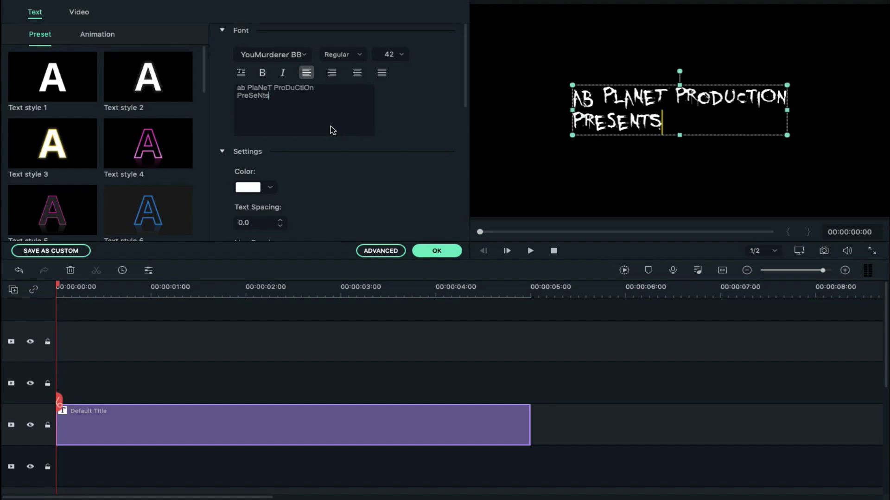
# Step: Center-align both title lines and move the text block to the left side of the video frame
pyautogui.hotkey('ctrl', 'a')
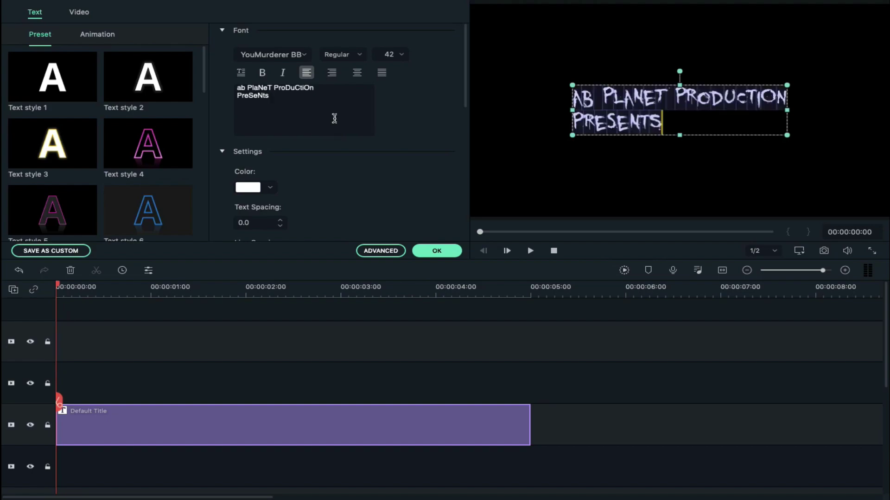
pyautogui.click(359, 72)
pyautogui.moveTo(726, 84); pyautogui.dragTo(635, 82)
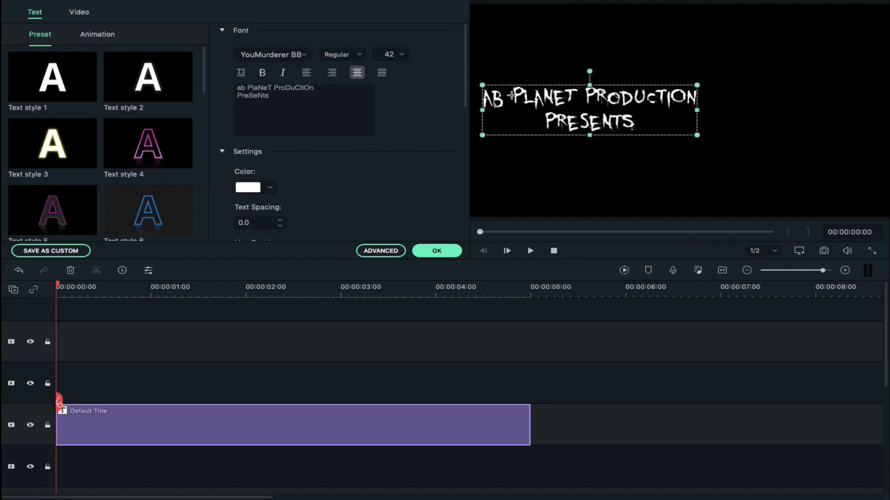
# Step: In the advanced text editor, enable Text Shadow with the lower-right offset type and a dark grey color
pyautogui.click(373, 253)
pyautogui.scroll(-8, 191, 307)
pyautogui.scroll(1, 152, 292)
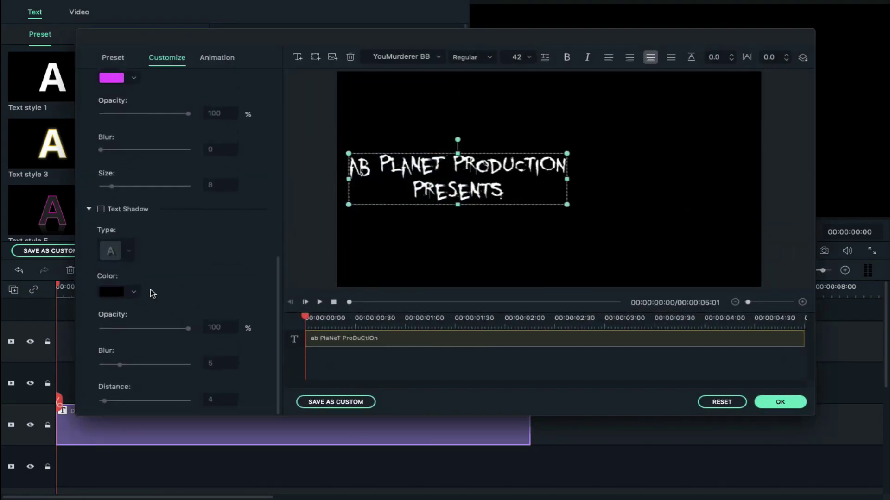
pyautogui.click(101, 210)
pyautogui.click(128, 251)
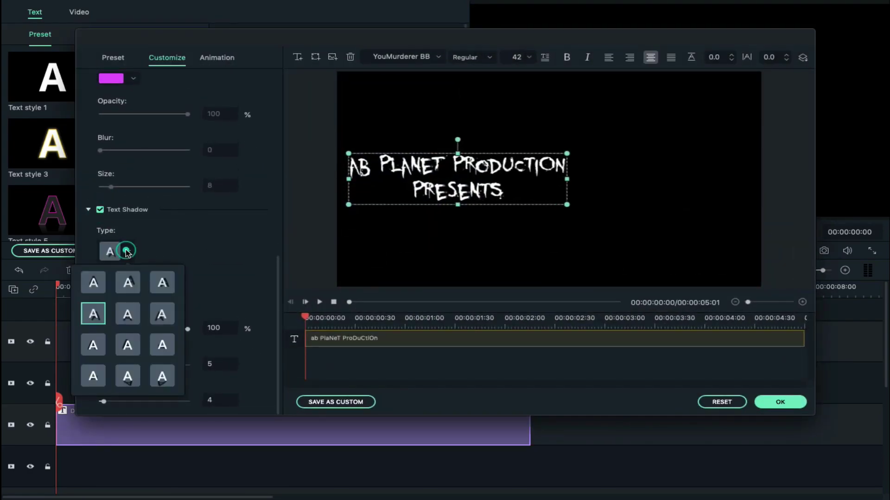
pyautogui.click(93, 318)
pyautogui.click(131, 292)
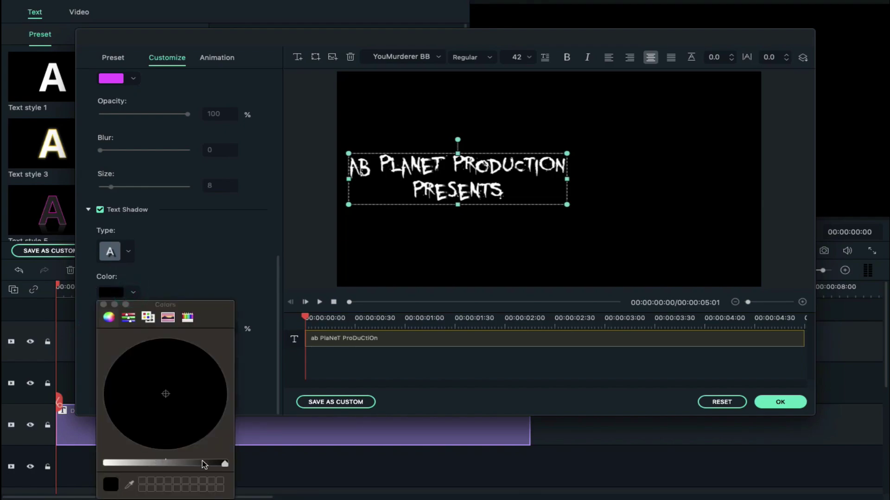
pyautogui.click(187, 464)
pyautogui.click(184, 260)
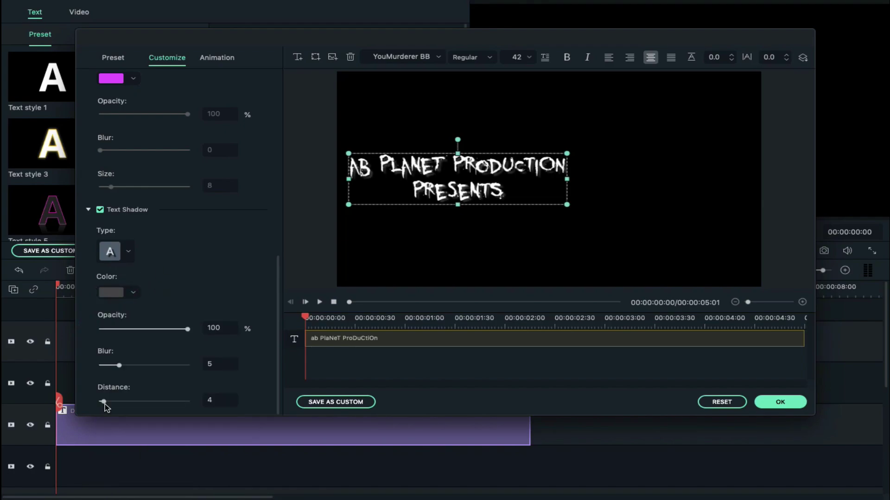
# Step: Set the text shadow's distance to 50 and its blur to 9
pyautogui.moveTo(105, 403); pyautogui.dragTo(209, 404)
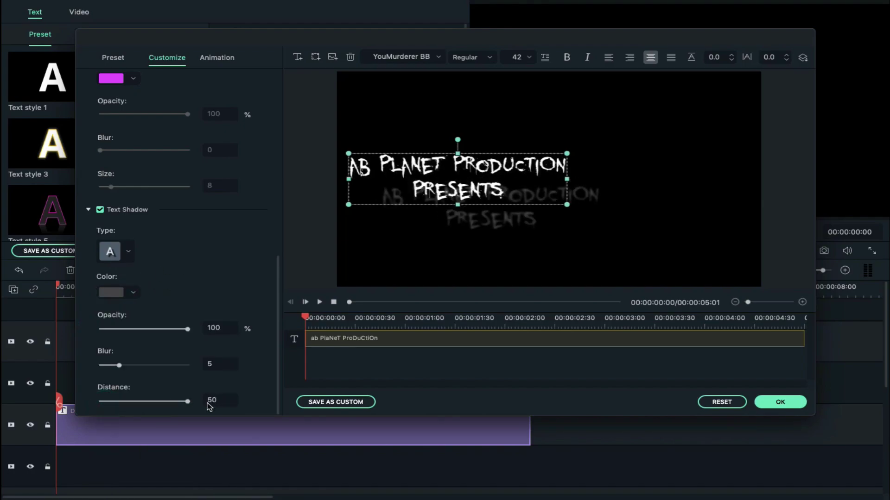
pyautogui.click(218, 366)
pyautogui.press('BackSpace')
pyautogui.press('Return')
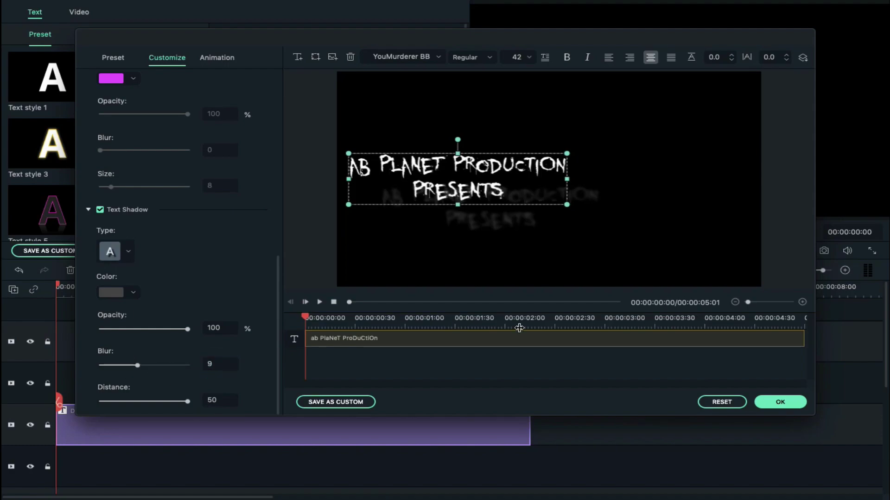
# Step: Apply the Evaporate animation to the title, start its closing part at about 00:00:04:42, and accept the advanced edits
pyautogui.click(221, 58)
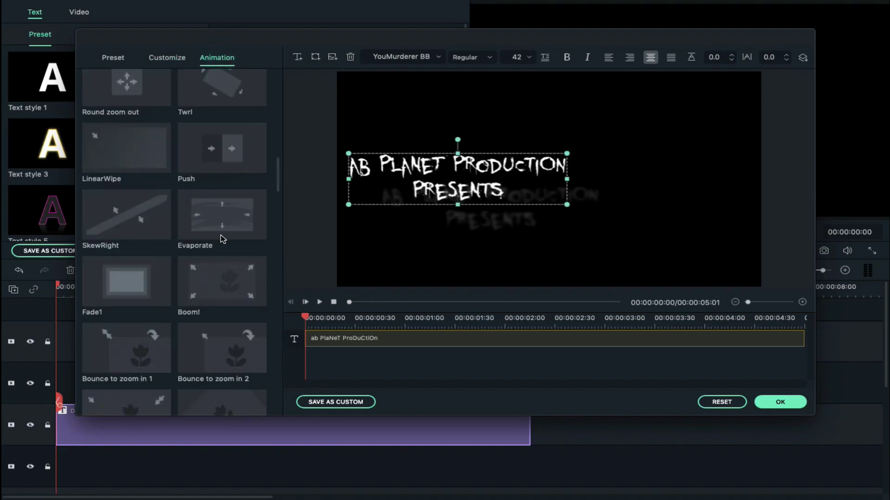
pyautogui.click(221, 221)
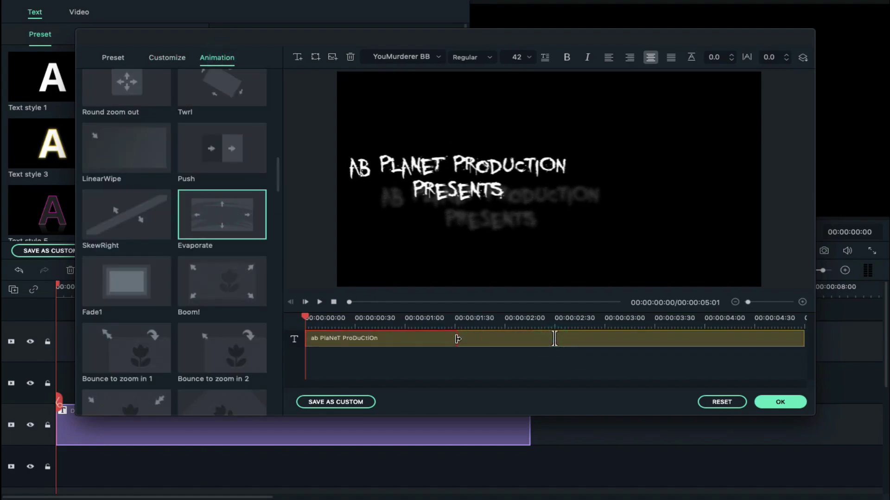
pyautogui.moveTo(554, 338); pyautogui.dragTo(772, 349)
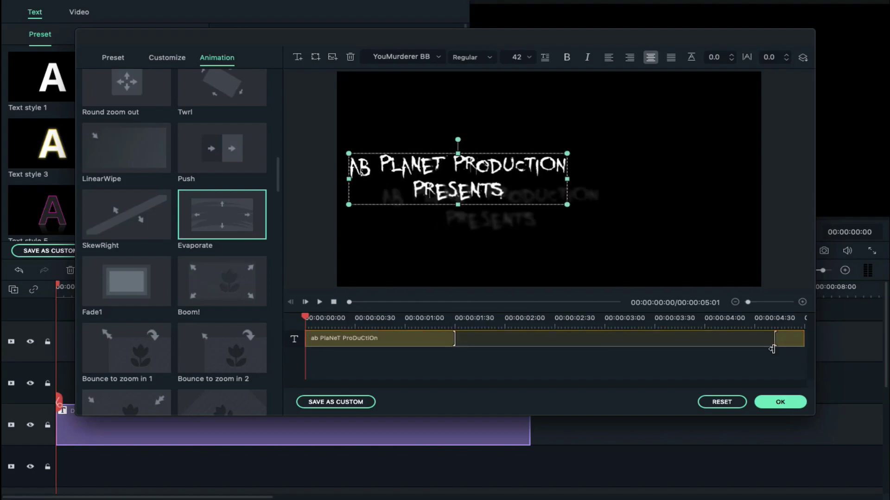
pyautogui.click(781, 402)
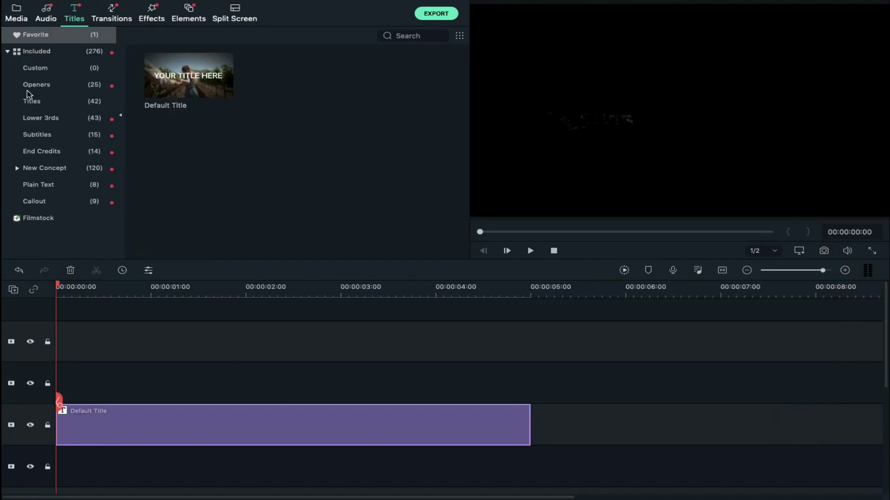
# Step: Add the Red sample color on the track above the title, spanning 00:00:03:00 to the title's end
pyautogui.click(14, 16)
pyautogui.click(38, 100)
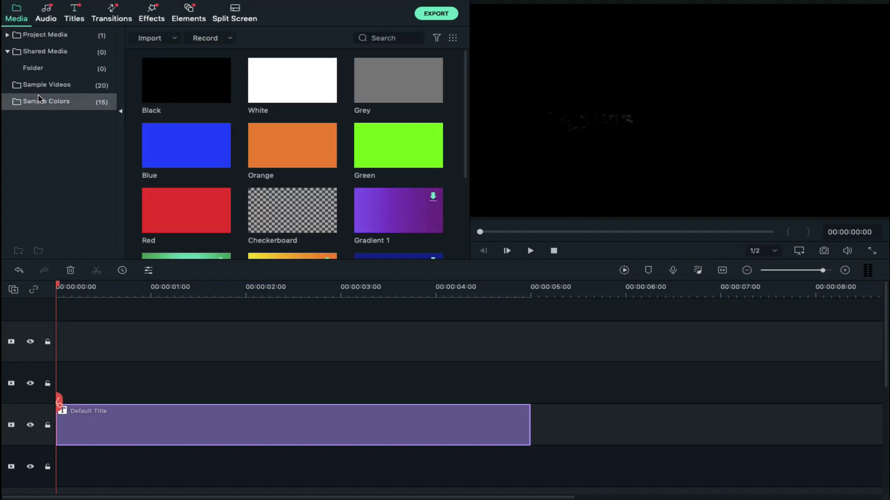
pyautogui.moveTo(174, 193); pyautogui.dragTo(349, 383)
pyautogui.click(341, 288)
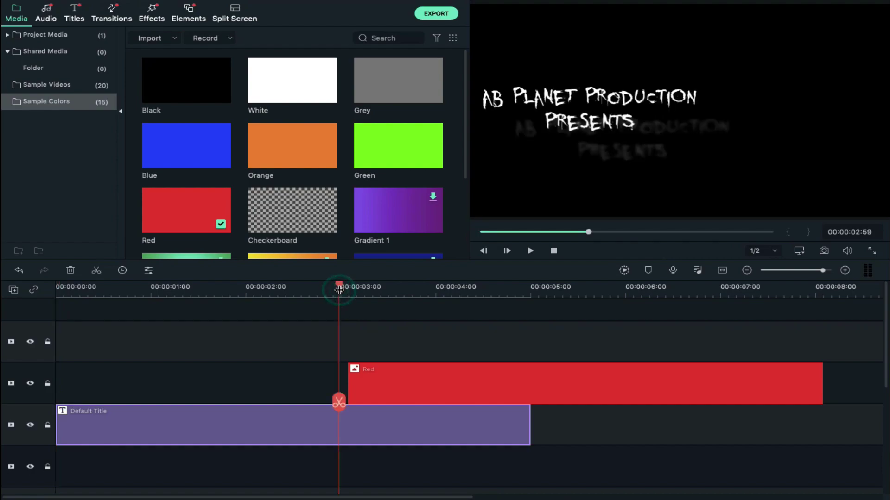
pyautogui.moveTo(514, 378); pyautogui.dragTo(508, 377)
pyautogui.moveTo(814, 384); pyautogui.dragTo(530, 384)
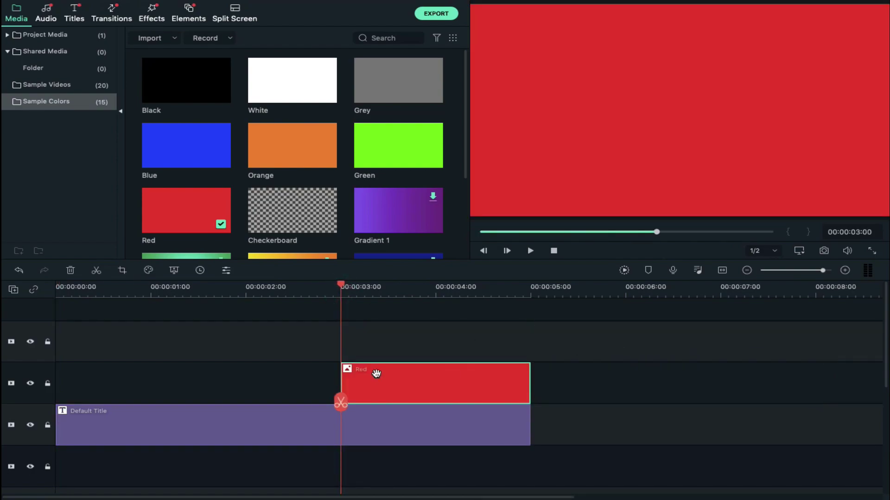
# Step: Set the red clip's blending mode to Multiply
pyautogui.doubleClick(376, 374)
pyautogui.click(214, 194)
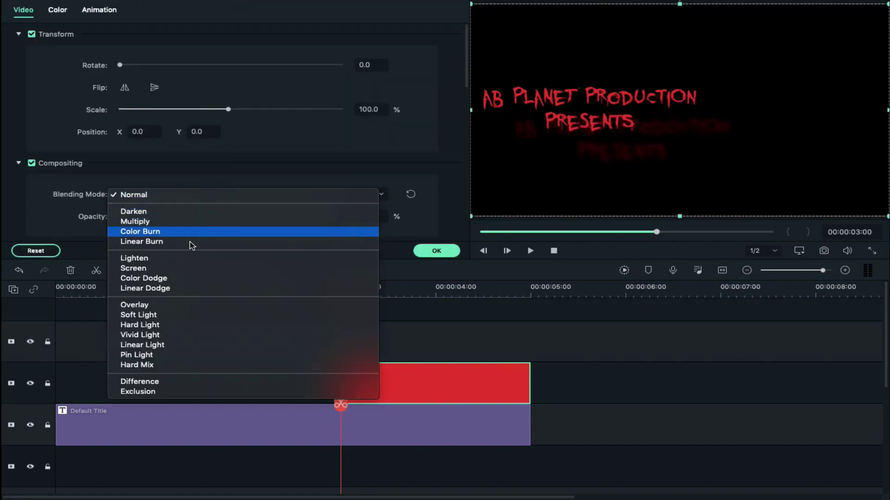
pyautogui.click(192, 221)
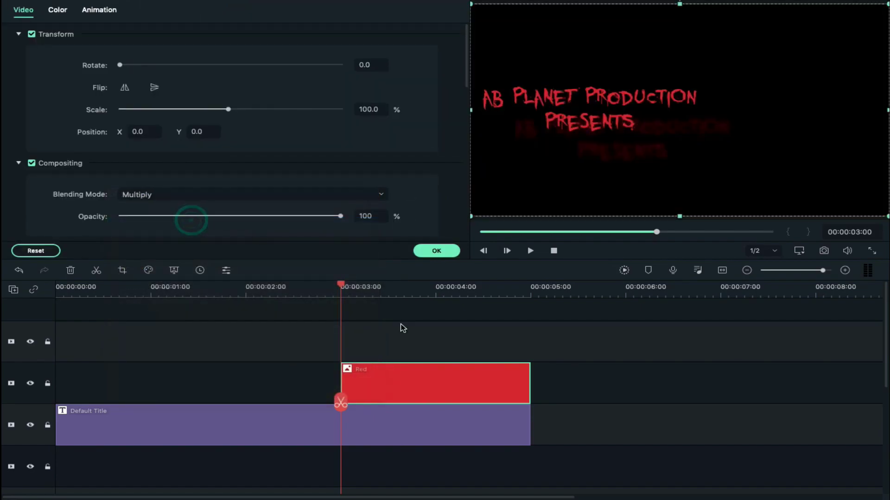
pyautogui.click(435, 250)
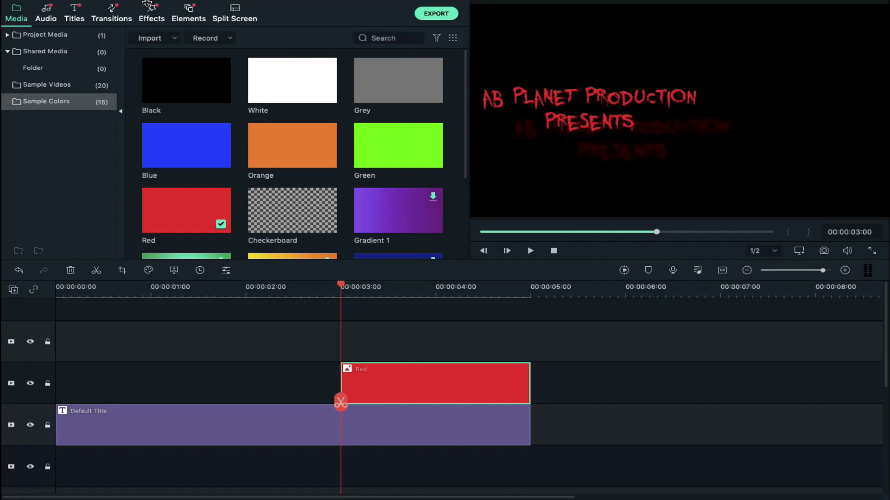
# Step: Add a Dissolve transition about one second long to the start of the red clip and preview it from 00:00:02:16
pyautogui.click(112, 13)
pyautogui.moveTo(266, 72); pyautogui.dragTo(526, 381)
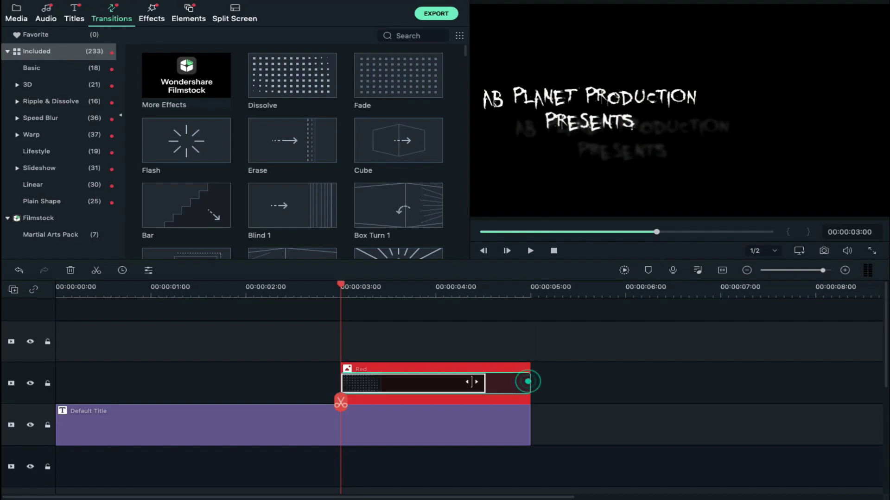
pyautogui.click(271, 287)
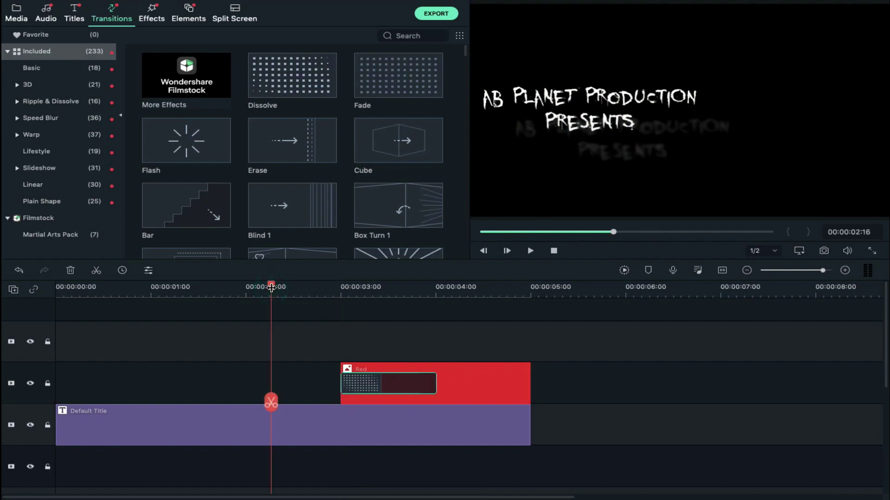
pyautogui.press('space')
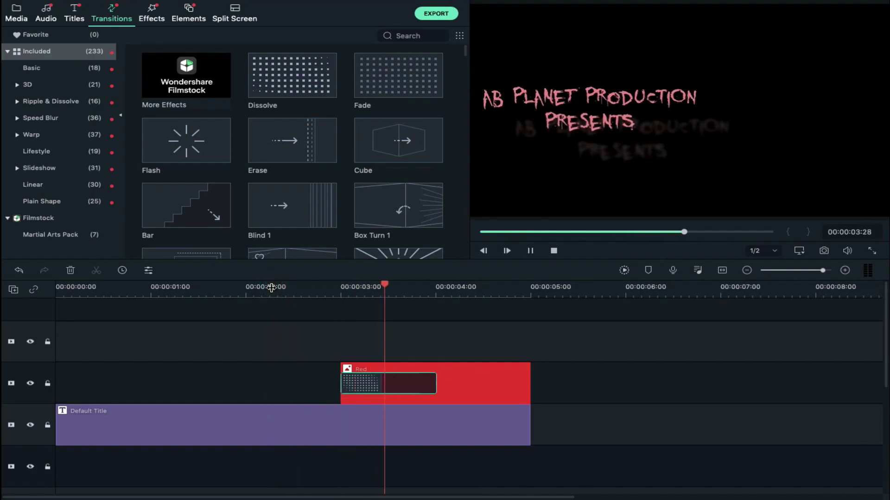
pyautogui.press('space')
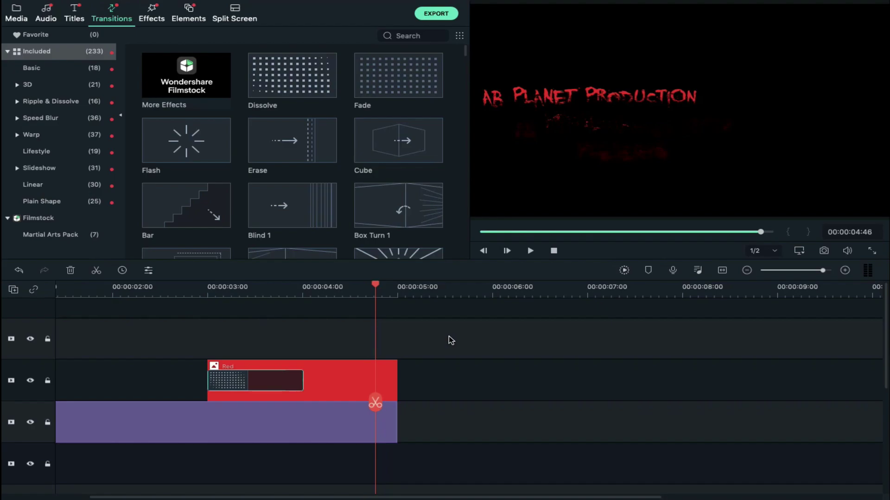
# Step: Select the title and red clip together and place the last copied pair on higher tracks starting at 00:00:21:00
pyautogui.moveTo(434, 375); pyautogui.dragTo(280, 426)
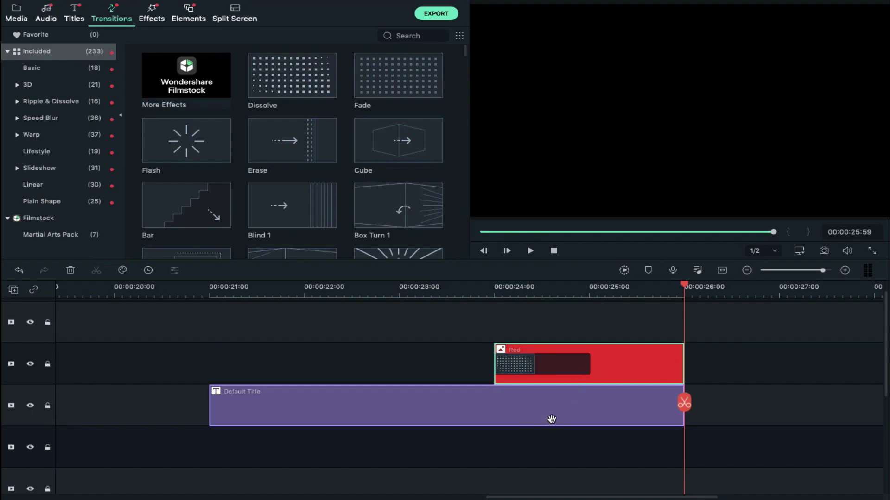
pyautogui.moveTo(551, 419); pyautogui.dragTo(558, 356)
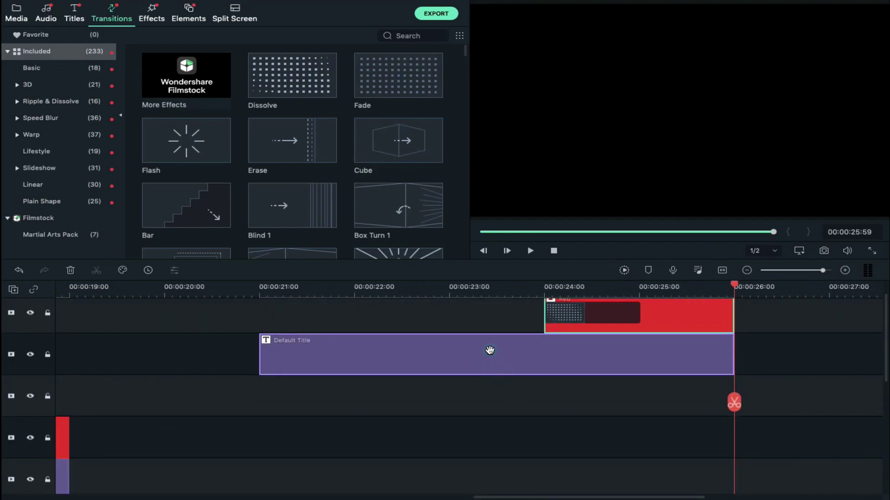
# Step: Change the copied "BaSeD On TruE EVeNt" title's font to The Devil Net and its size to 70
pyautogui.doubleClick(483, 348)
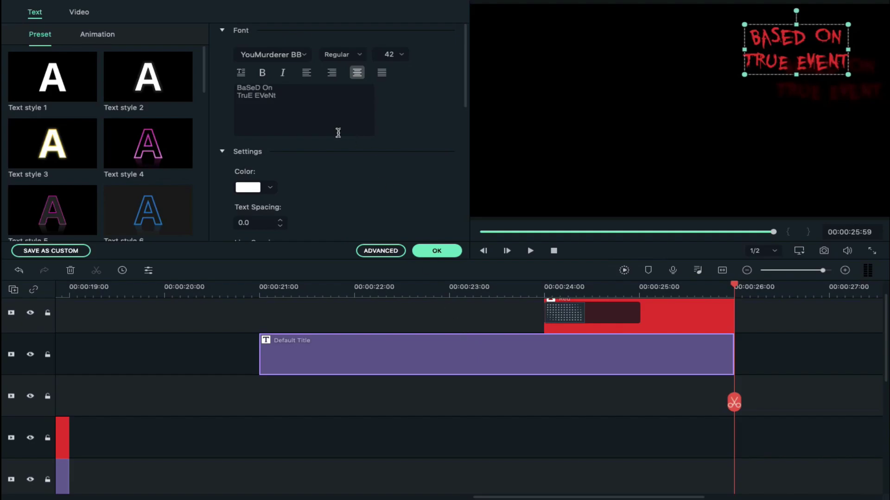
pyautogui.click(304, 54)
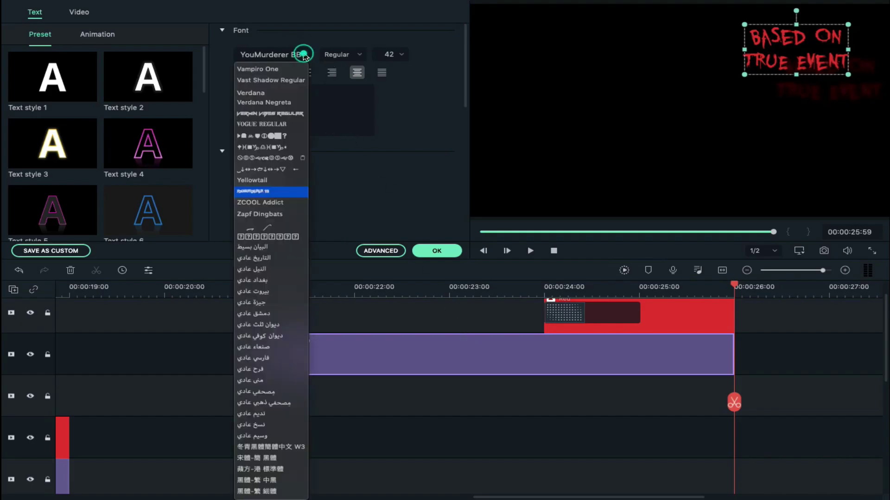
pyautogui.scroll(5, 273, 166)
pyautogui.scroll(3, 273, 166)
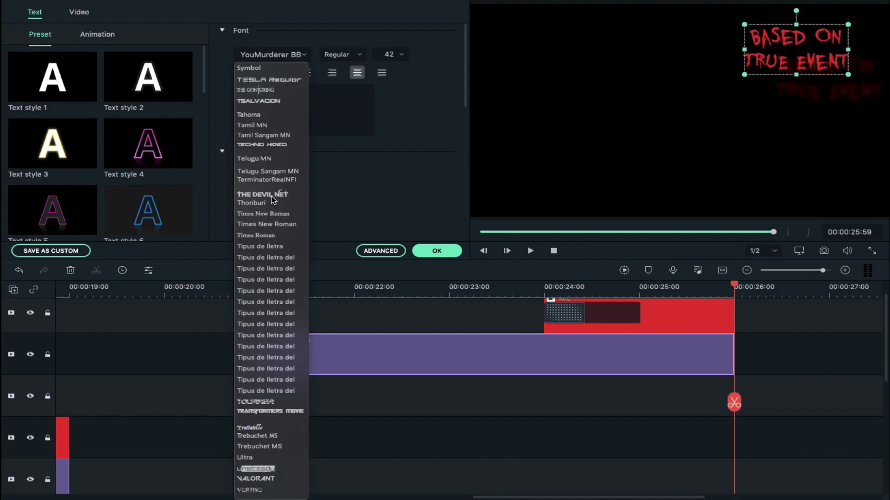
pyautogui.click(272, 195)
pyautogui.click(392, 54)
pyautogui.press('BackSpace')
pyautogui.press('BackSpace')
pyautogui.write('7')
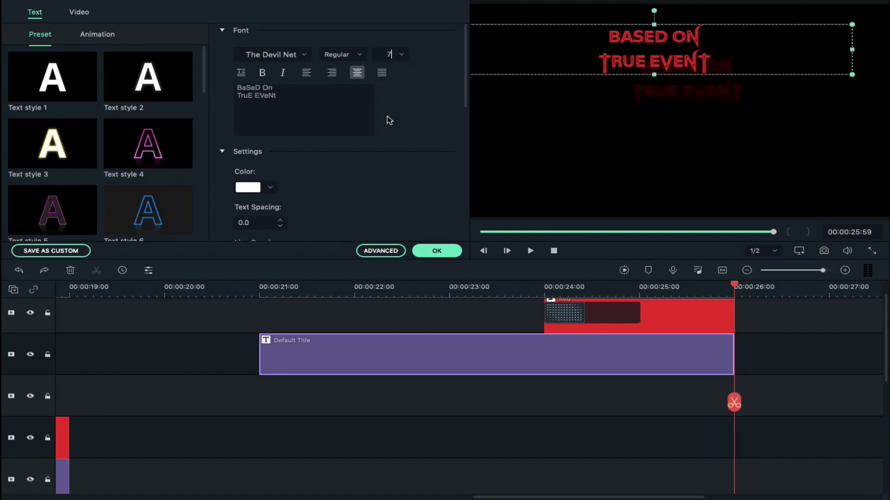
pyautogui.write('0')
# Step: Replace the copied title's text with "Wavery Hills" and shift it down and right in the preview, centred horizontally
pyautogui.click(306, 104)
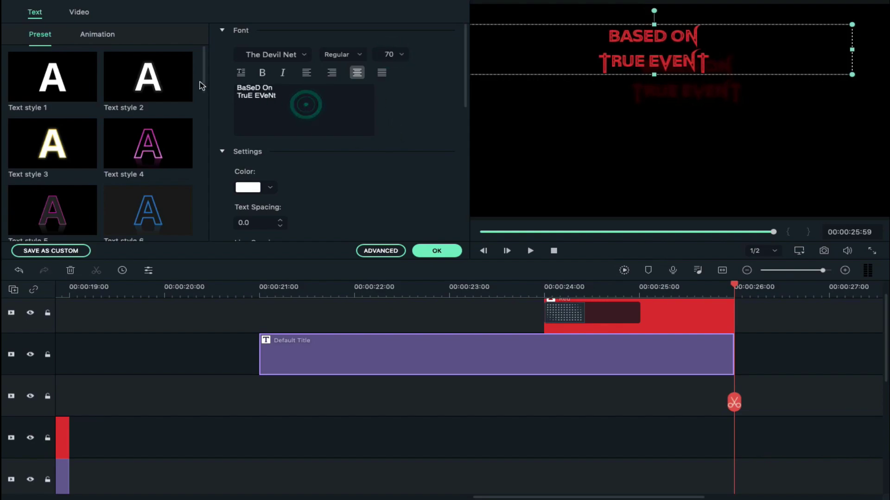
pyautogui.hotkey('ctrl', 'a')
pyautogui.write('Wavery Hills')
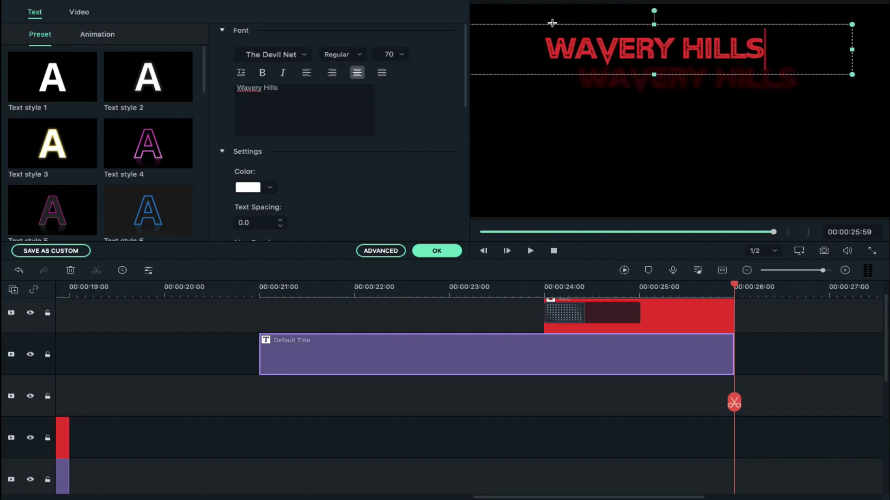
pyautogui.moveTo(552, 23); pyautogui.dragTo(574, 40)
# Step: Turn off the text shadow for the "Wavery Hills" title in the advanced text settings
pyautogui.click(376, 251)
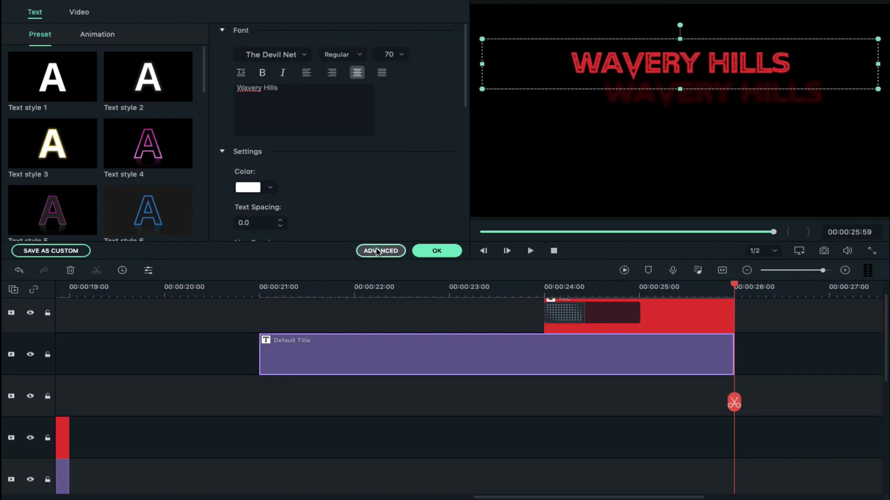
pyautogui.scroll(1, 180, 296)
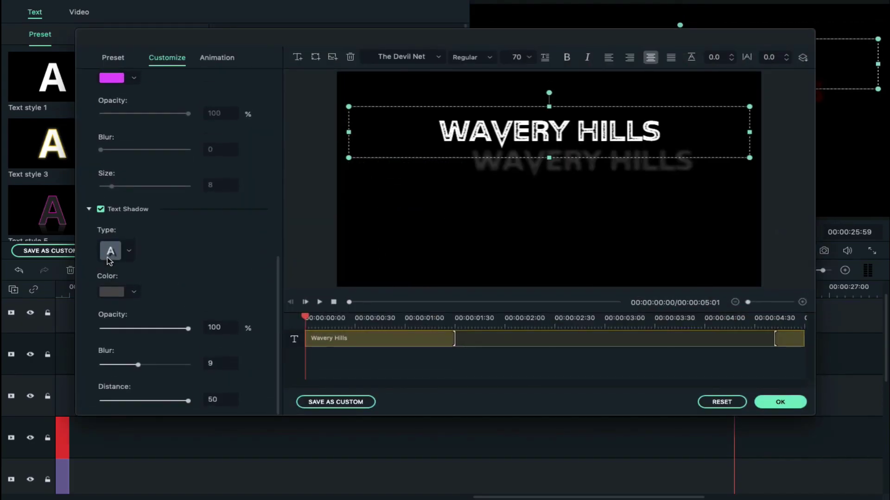
pyautogui.click(101, 209)
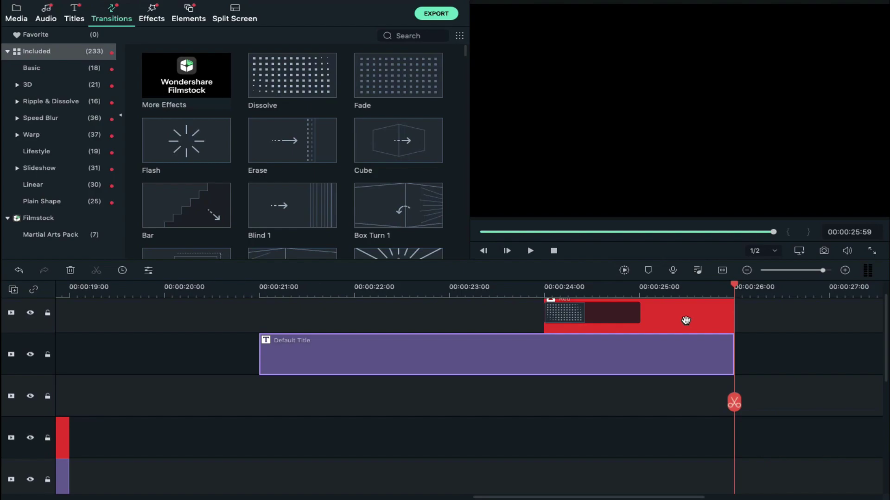
# Step: Shrink the red clip's frame from its lower and upper edges so it covers only the "Wavery Hills" line
pyautogui.doubleClick(685, 321)
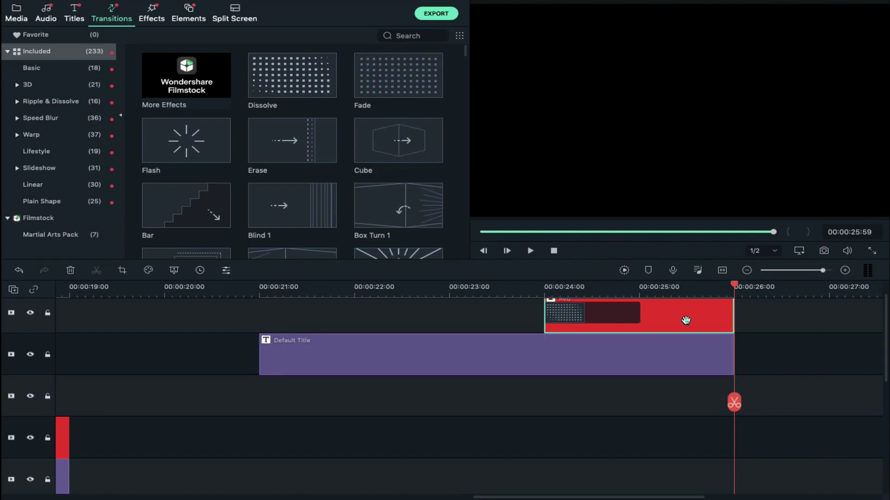
pyautogui.moveTo(679, 216); pyautogui.dragTo(679, 82)
pyautogui.moveTo(679, 5); pyautogui.dragTo(681, 43)
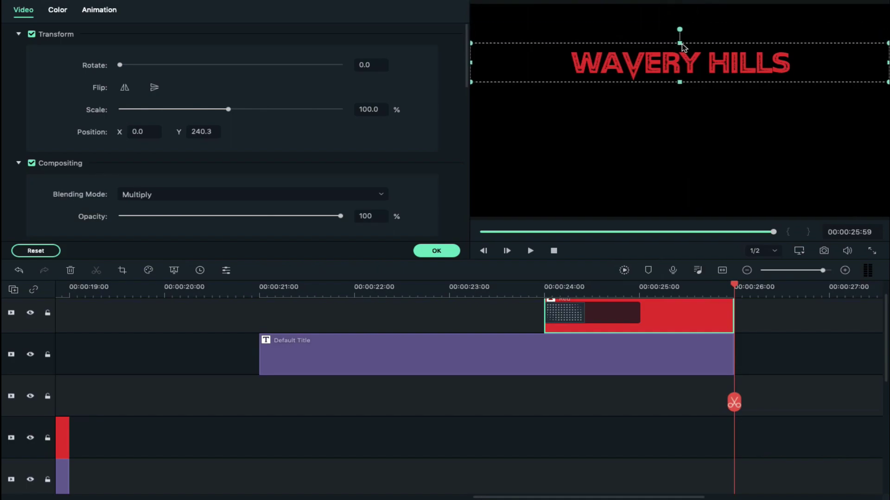
# Step: Place a copy of the "Wavery Hills" title on the track below, starting at 00:00:21:00, and position its text beneath the original
pyautogui.doubleClick(364, 342)
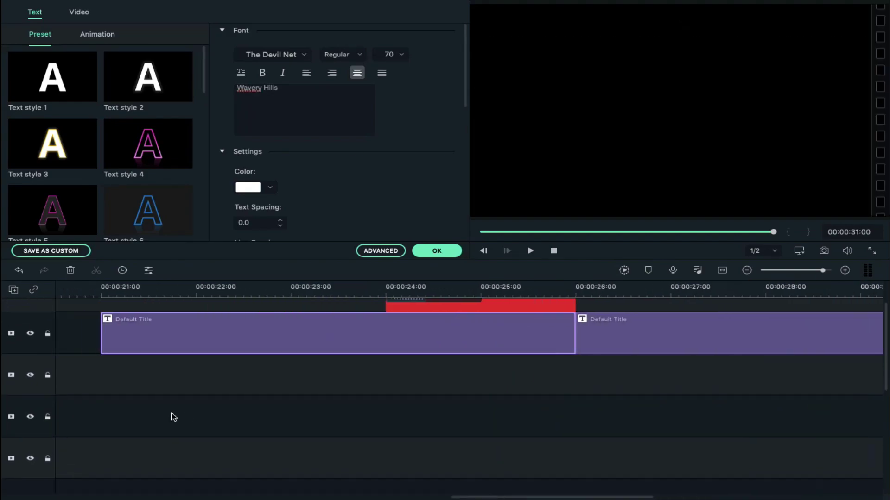
pyautogui.moveTo(737, 325); pyautogui.dragTo(274, 390)
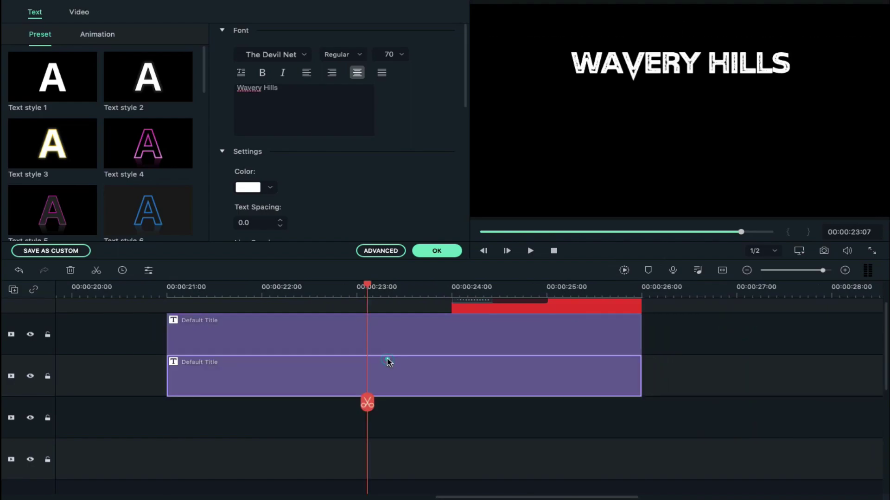
pyautogui.click(388, 362)
pyautogui.moveTo(646, 37); pyautogui.dragTo(647, 77)
# Step: Set the copied title's font size to 120 and its text to "HOSPI AL", leaving a gap for the T
pyautogui.click(384, 54)
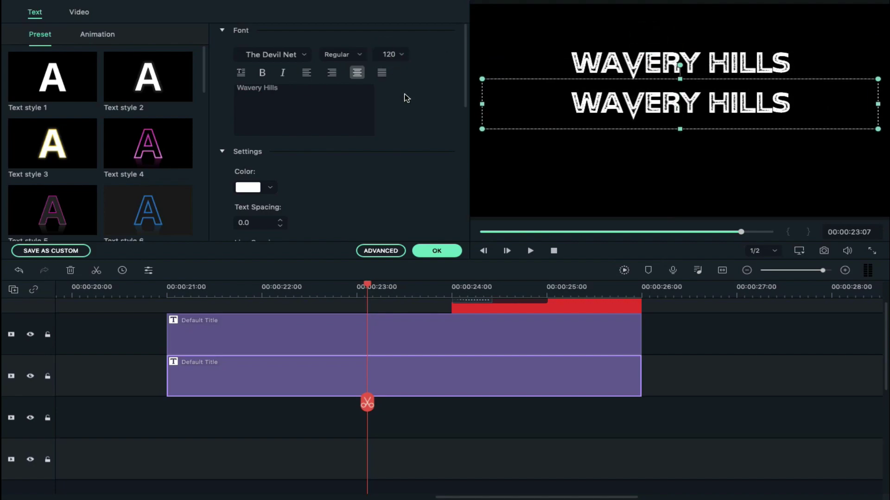
pyautogui.click(290, 90)
pyautogui.hotkey('ctrl', 'a')
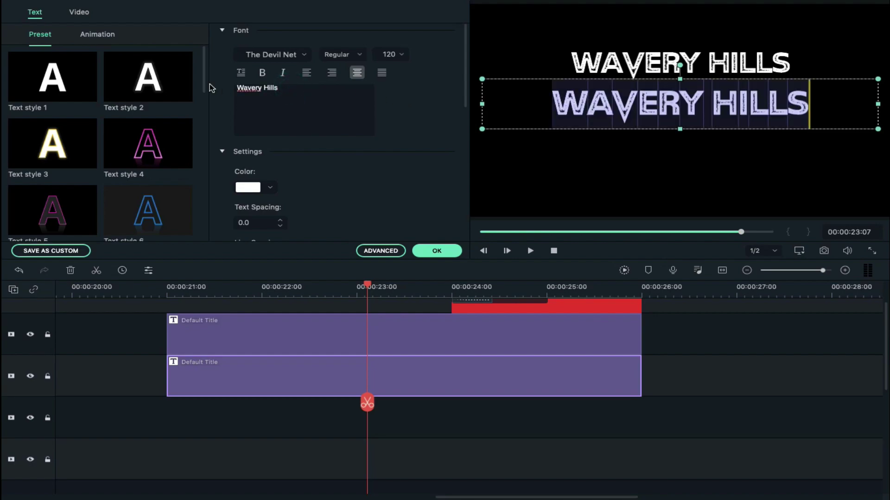
pyautogui.write('HOSPI  ')
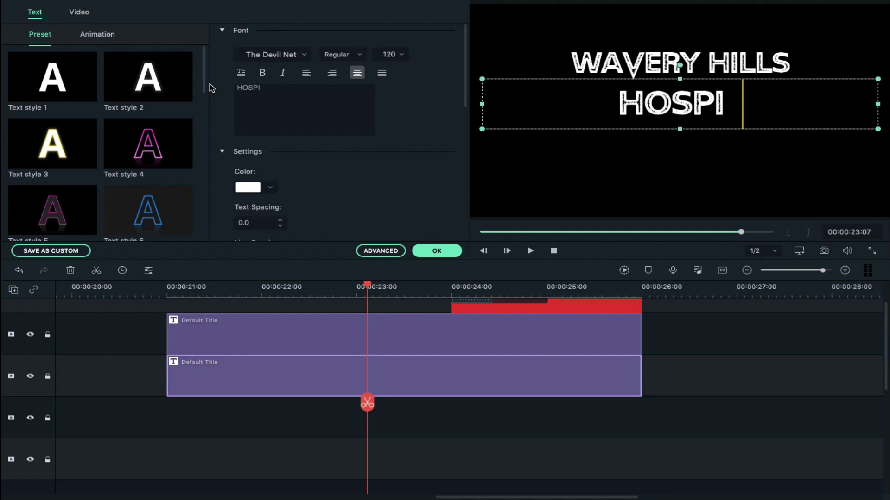
pyautogui.write('AL')
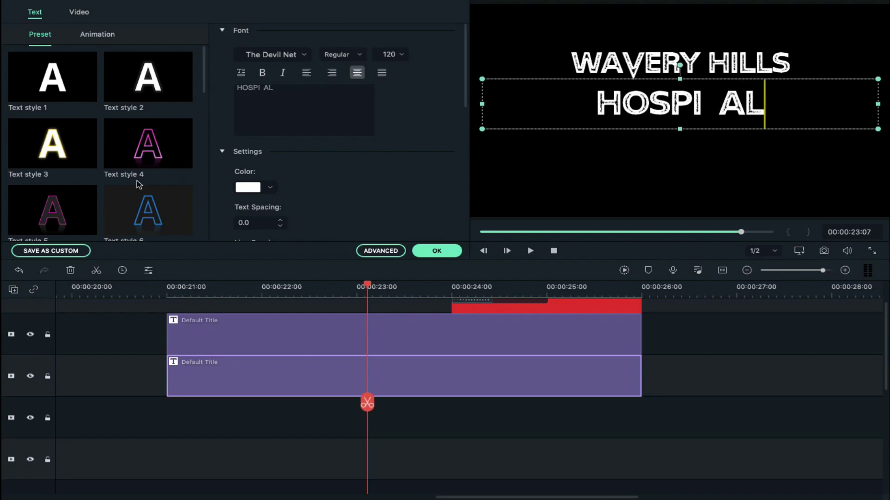
# Step: Set the "HOSPI AL" title's text spacing to 10.0, centre it under "Wavery Hills", and apply the changes
pyautogui.click(240, 222)
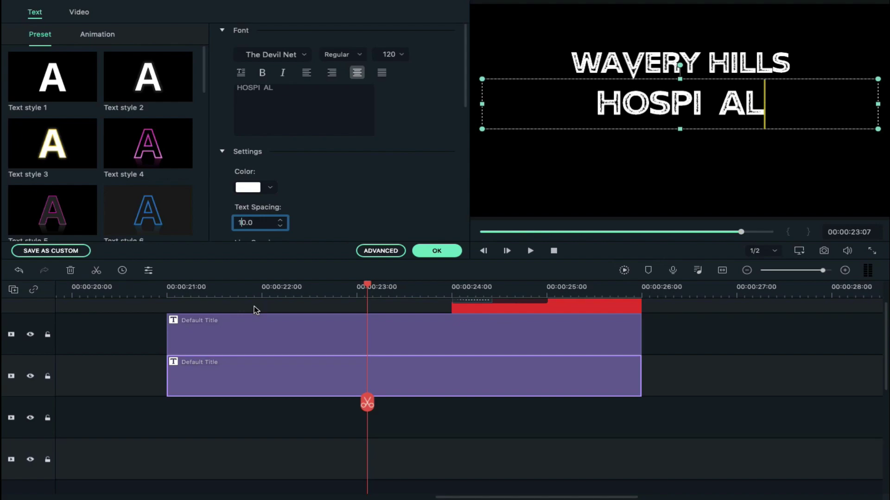
pyautogui.write('1')
pyautogui.press('Return')
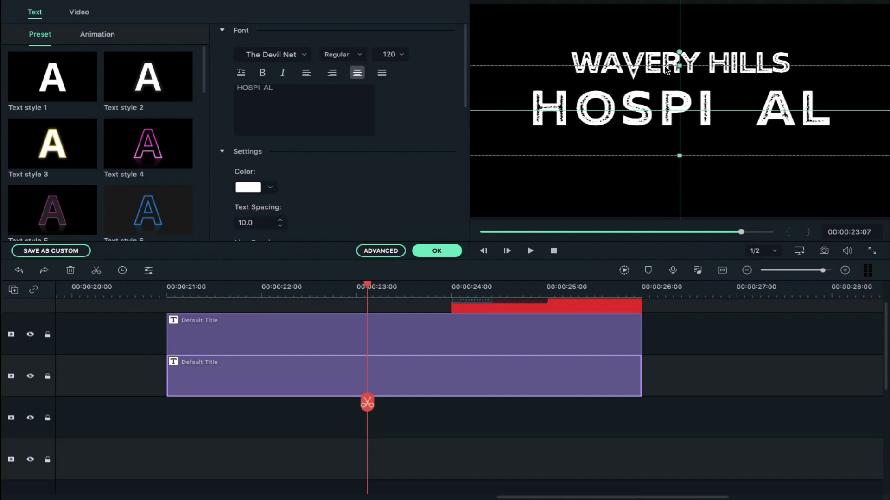
pyautogui.moveTo(666, 70); pyautogui.dragTo(666, 71)
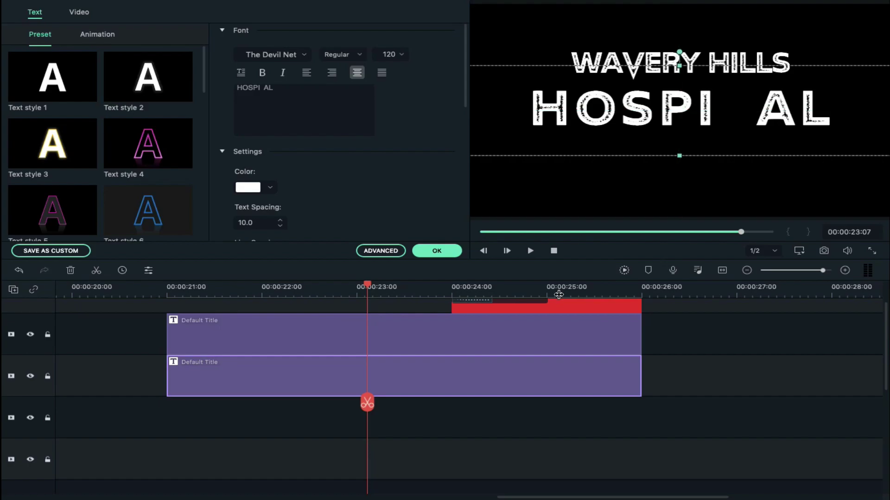
pyautogui.click(437, 251)
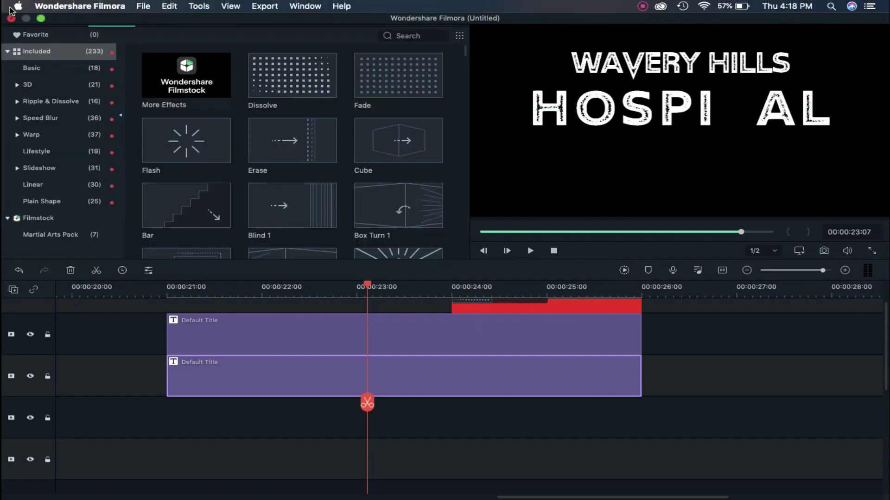
# Step: Add the T clip from project media below the titles, from 00:00:21:00 to 00:00:26:00, and lock the "HOSPI AL" track
pyautogui.click(18, 13)
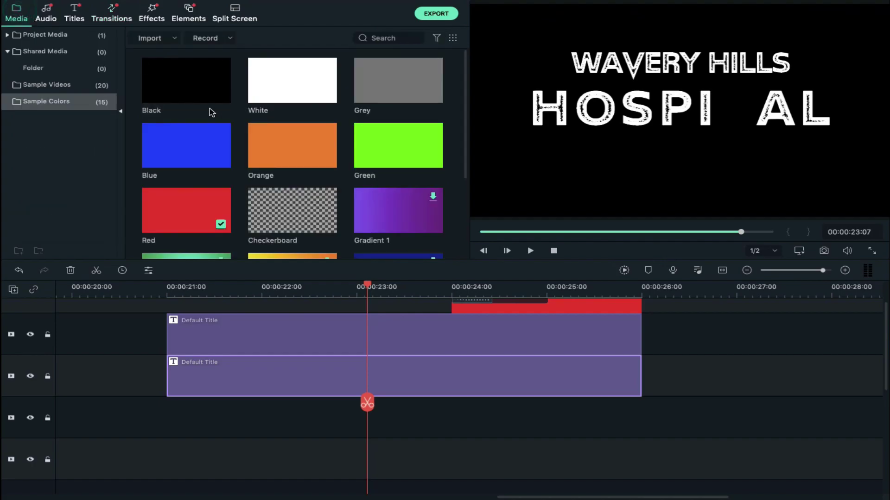
pyautogui.click(69, 36)
pyautogui.moveTo(178, 78); pyautogui.dragTo(63, 387)
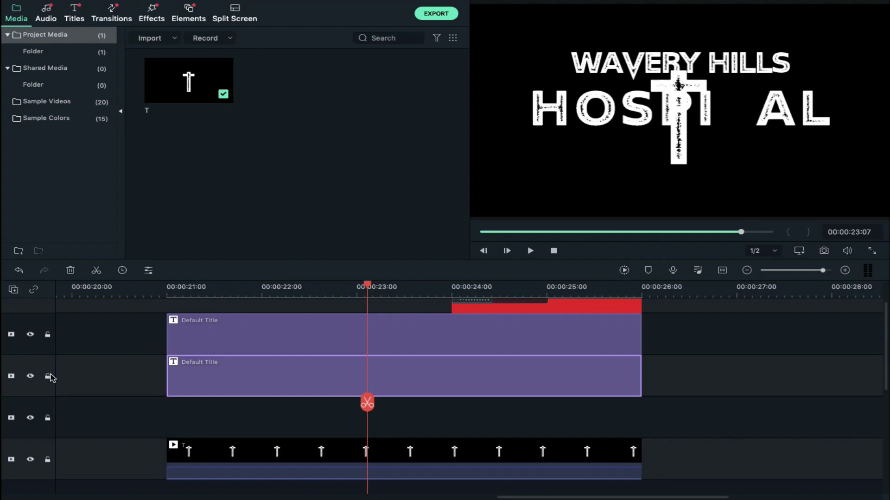
pyautogui.click(48, 377)
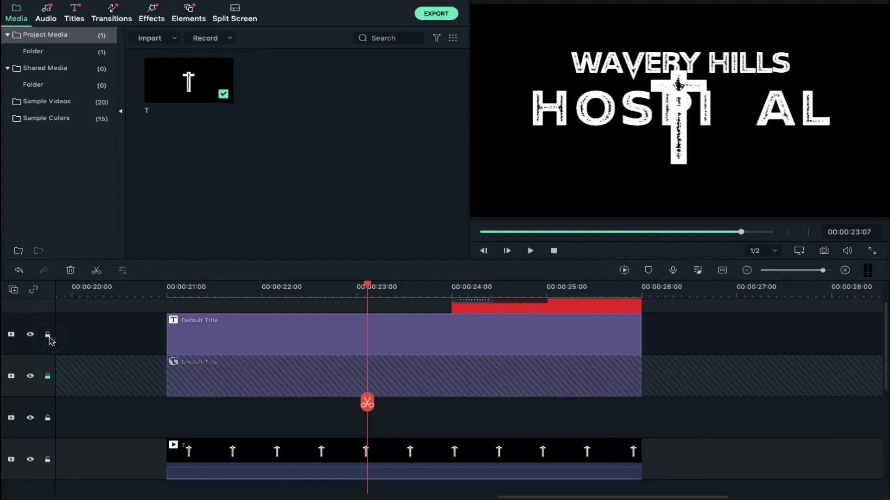
# Step: Scale the T clip to 75% and place it in the gap of "HOSPI AL" to complete the word
pyautogui.click(376, 476)
pyautogui.doubleClick(382, 446)
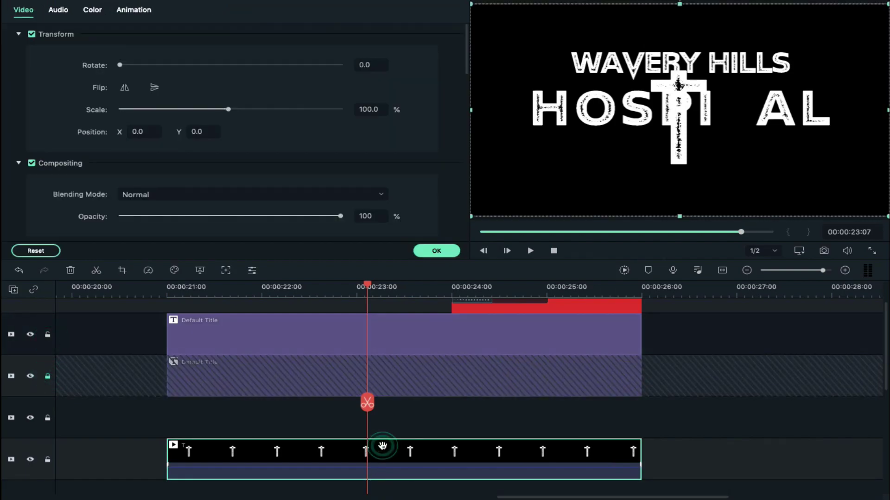
pyautogui.moveTo(227, 109); pyautogui.dragTo(199, 111)
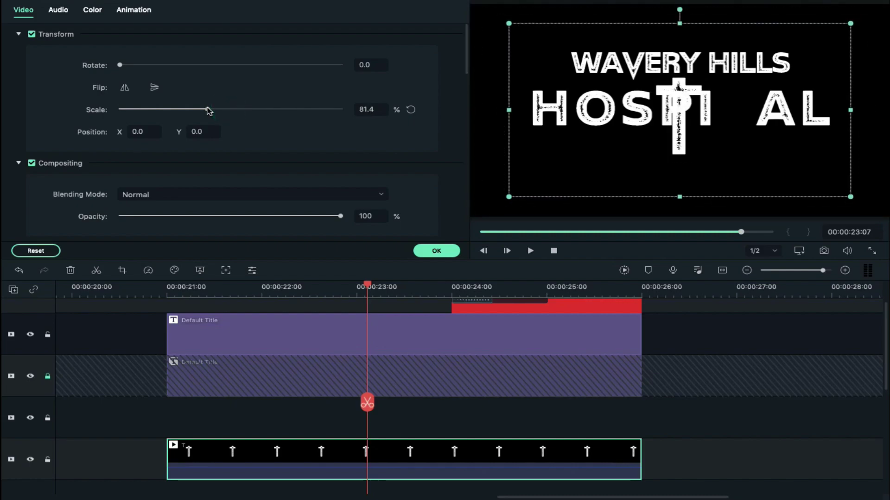
pyautogui.doubleClick(367, 108)
pyautogui.write('75')
pyautogui.press('Return')
pyautogui.moveTo(631, 29); pyautogui.dragTo(694, 36)
pyautogui.click(426, 250)
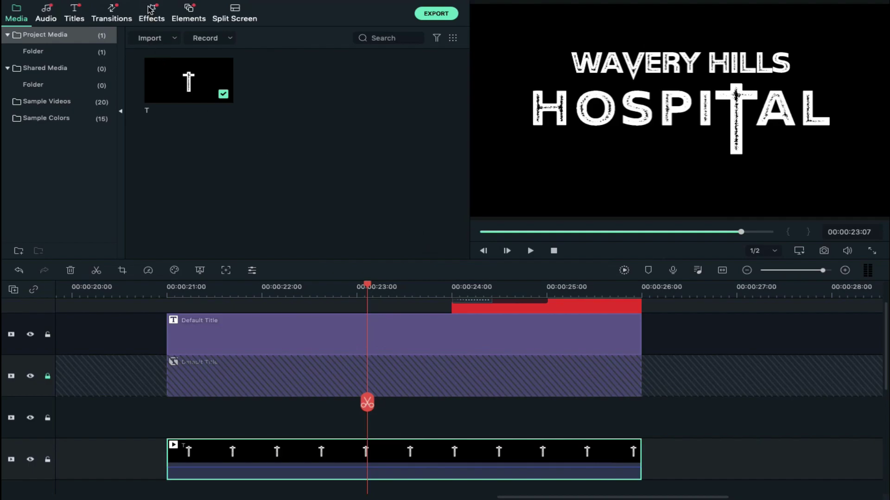
# Step: Add an Evaporate 1 transition to the start of the T clip and preview it up to about 00:00:22:01
pyautogui.click(112, 6)
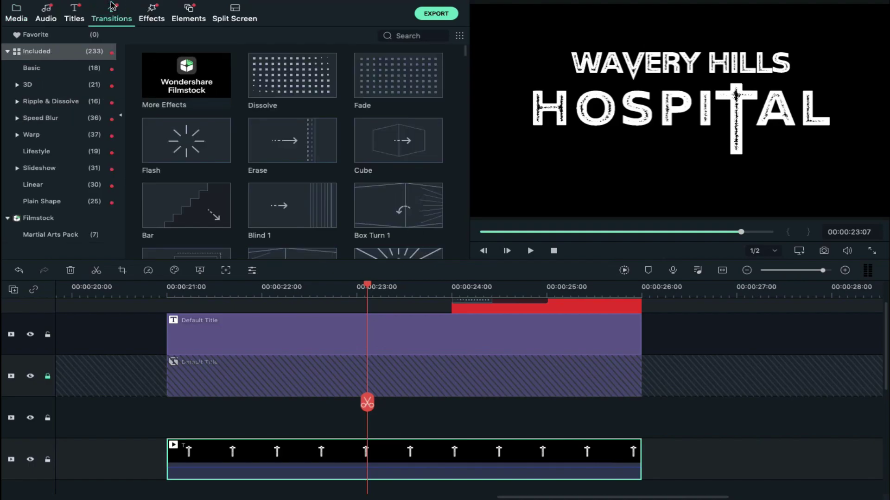
pyautogui.scroll(-1, 278, 224)
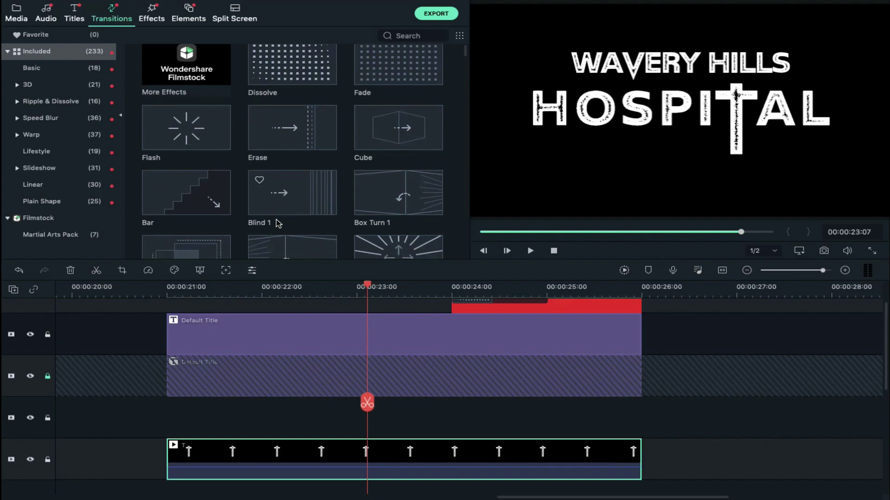
pyautogui.click(410, 37)
pyautogui.write('ev')
pyautogui.moveTo(406, 75); pyautogui.dragTo(205, 459)
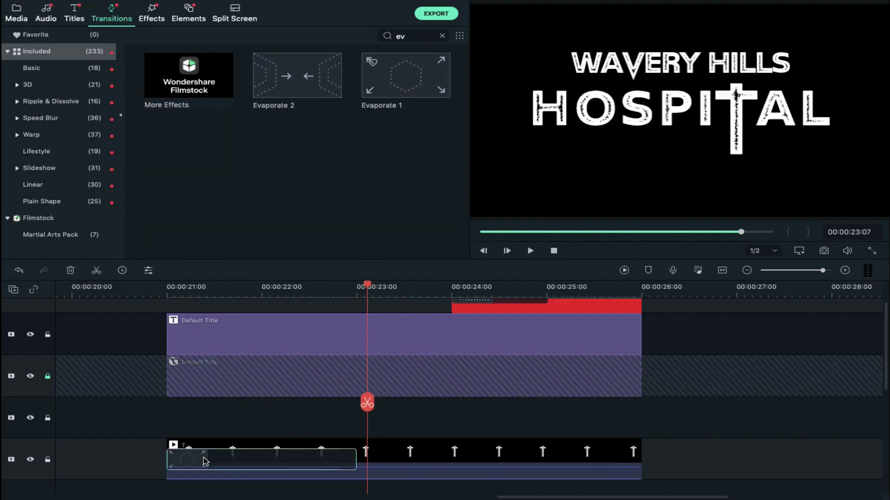
pyautogui.click(202, 290)
pyautogui.moveTo(202, 283); pyautogui.dragTo(267, 283)
# Step: Add an Evaporate 1 transition to the end of the T clip and shorten it to begin at 00:00:25:43
pyautogui.moveTo(405, 76); pyautogui.dragTo(577, 458)
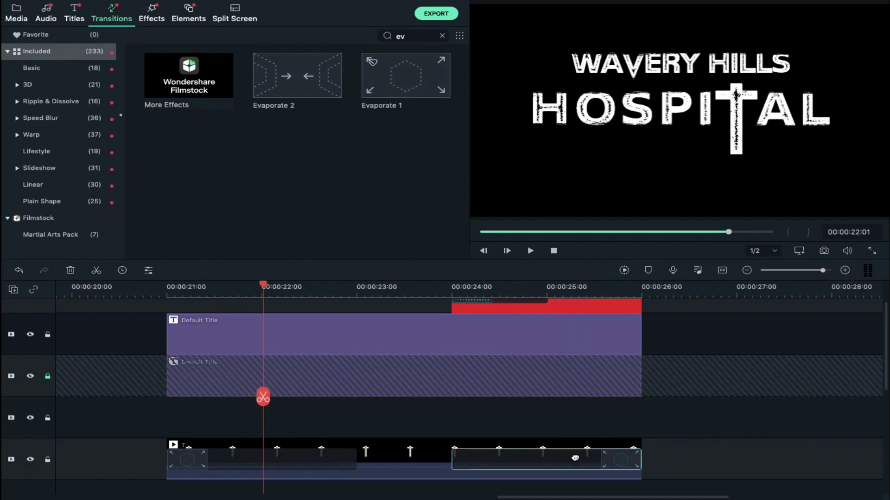
pyautogui.click(602, 289)
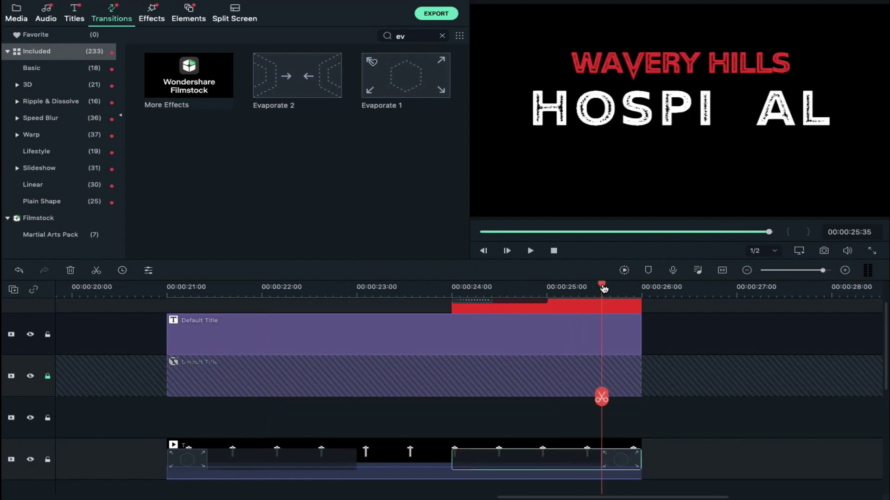
pyautogui.moveTo(603, 283); pyautogui.dragTo(614, 283)
pyautogui.moveTo(453, 459); pyautogui.dragTo(612, 458)
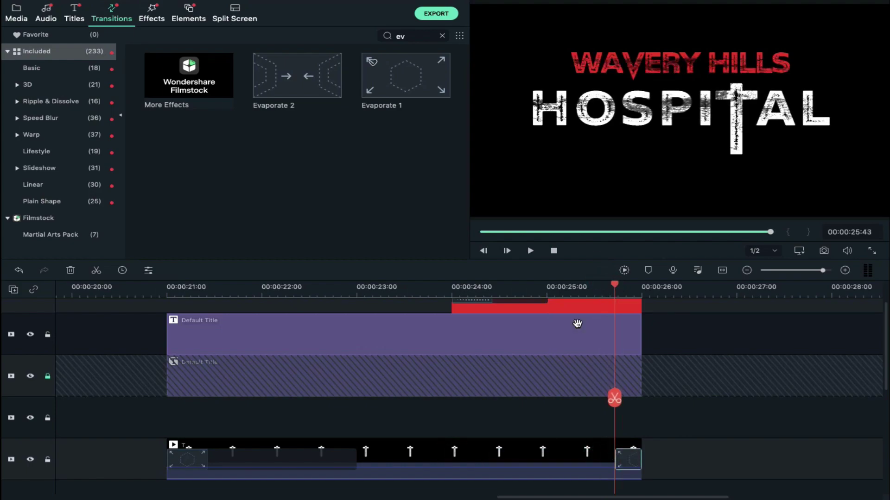
# Step: Add a custom animation keyframe to the T clip at 00:00:23:06
pyautogui.click(366, 284)
pyautogui.doubleClick(433, 452)
pyautogui.click(138, 10)
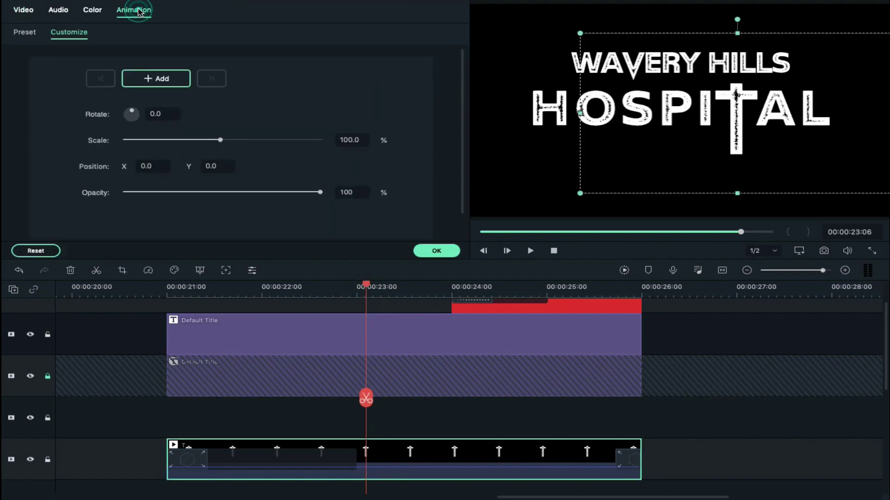
pyautogui.click(165, 82)
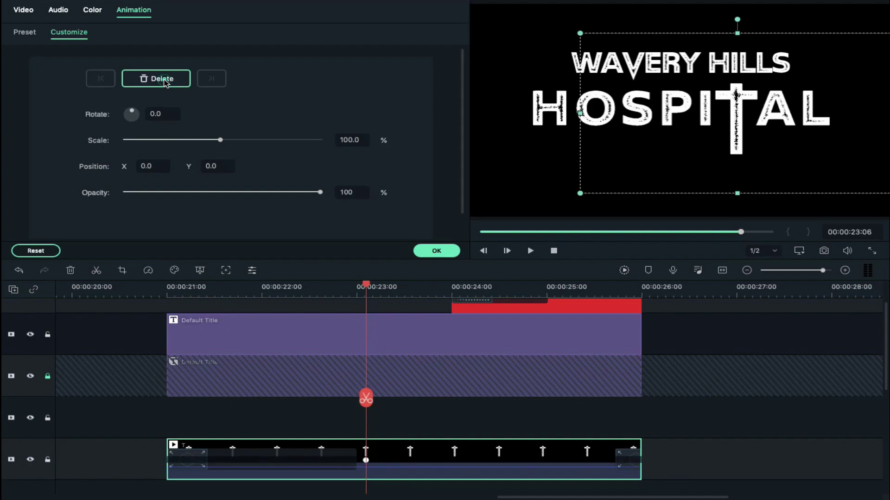
# Step: Add a second keyframe to the T clip at 00:00:23:57 with rotation 180.0 and position X -18.0, Y -93.0
pyautogui.moveTo(419, 286); pyautogui.dragTo(446, 286)
pyautogui.click(160, 80)
pyautogui.click(149, 112)
pyautogui.write('18')
pyautogui.press('Return')
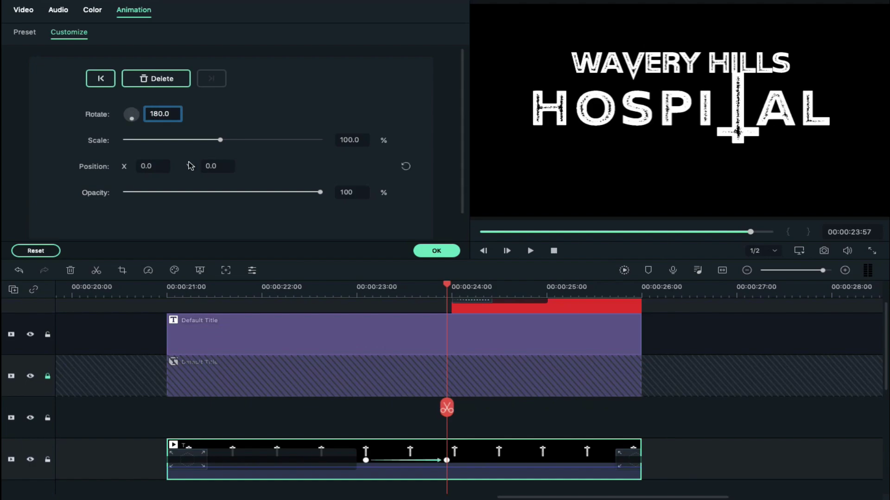
pyautogui.moveTo(202, 164); pyautogui.dragTo(121, 164)
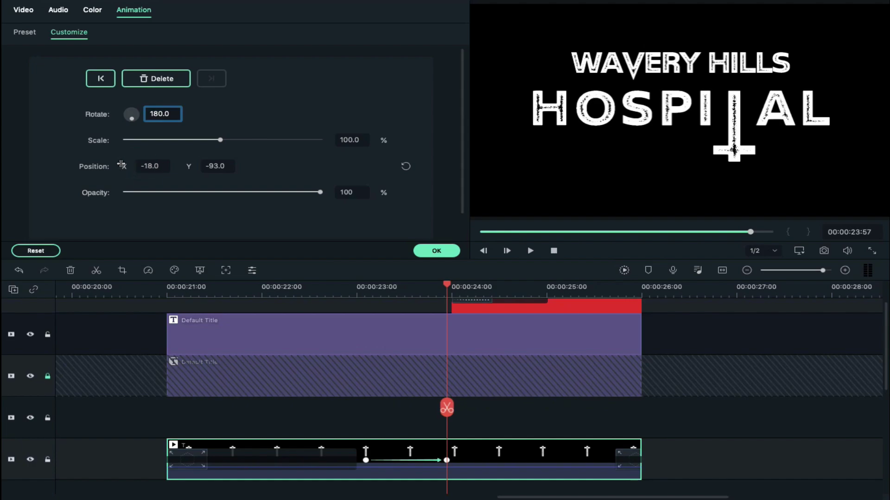
# Step: Move the T clip's second keyframe to about 00:00:25:14 and select the red clip
pyautogui.moveTo(449, 461); pyautogui.dragTo(569, 460)
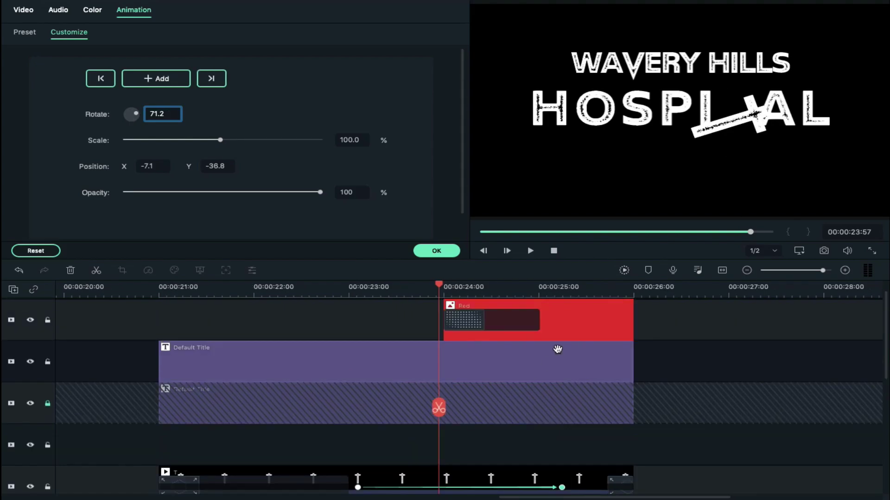
pyautogui.click(578, 317)
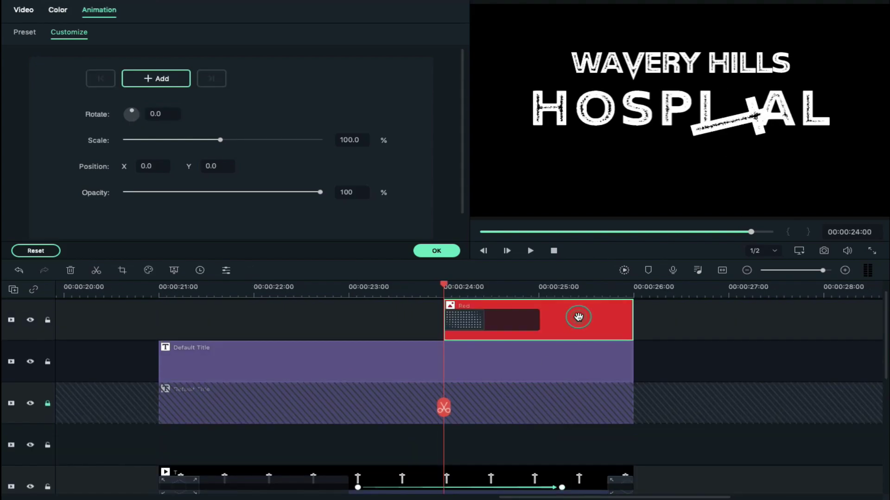
# Step: Duplicate the Red clip and place the copy on the empty track above the T clip, starting at 00:00:24:00
pyautogui.click(663, 290)
pyautogui.hotkey('ctrl', 'v')
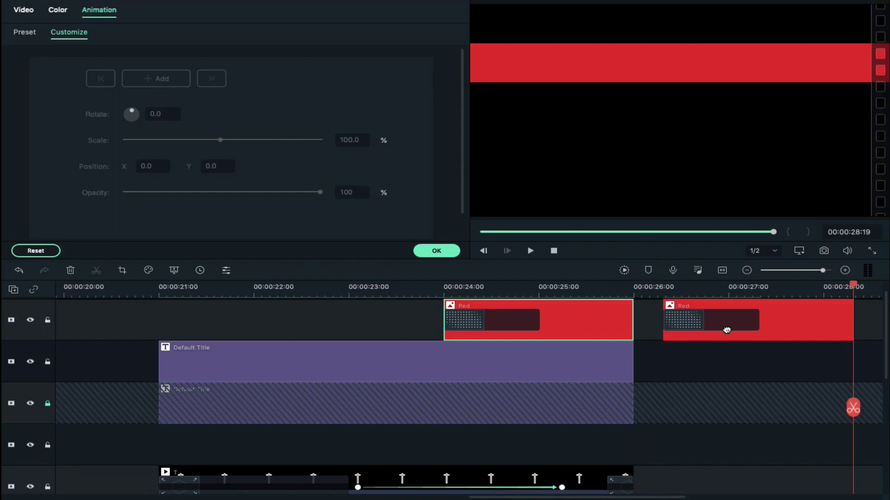
pyautogui.moveTo(794, 316); pyautogui.dragTo(570, 440)
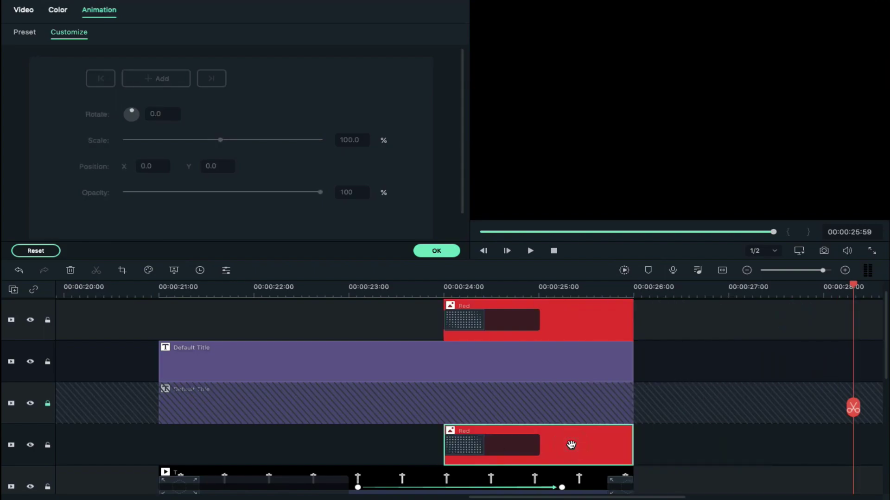
pyautogui.scroll(-2, 570, 445)
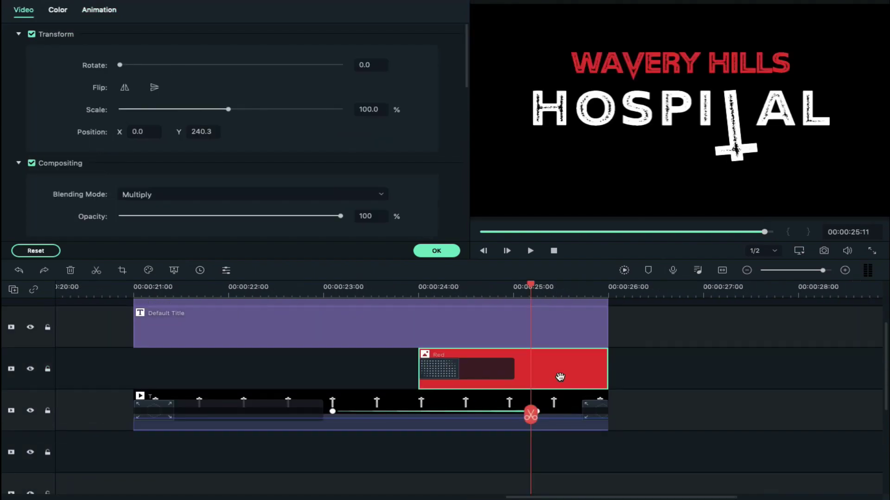
# Step: Move the duplicated Red clip's band down over the T in the preview and stretch it downward to cover the whole inverted cross
pyautogui.click(560, 376)
pyautogui.moveTo(636, 41); pyautogui.dragTo(639, 85)
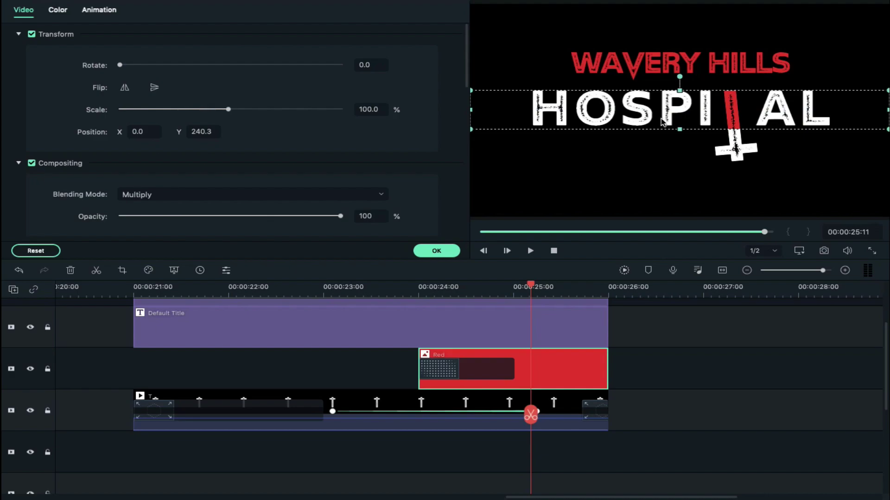
pyautogui.moveTo(680, 130); pyautogui.dragTo(680, 194)
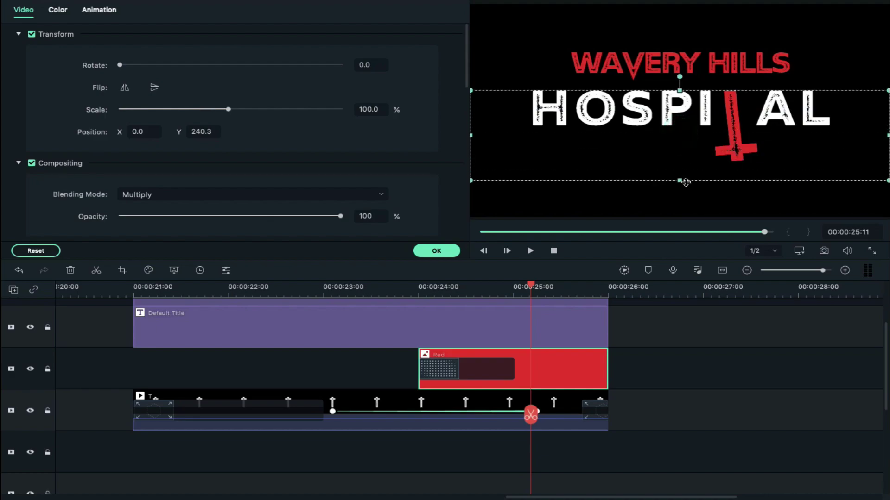
# Step: Play the title from 00:00:23:18 to check the T's rotation and red dissolve, and close the clip's settings
pyautogui.scroll(3, 390, 461)
pyautogui.click(351, 290)
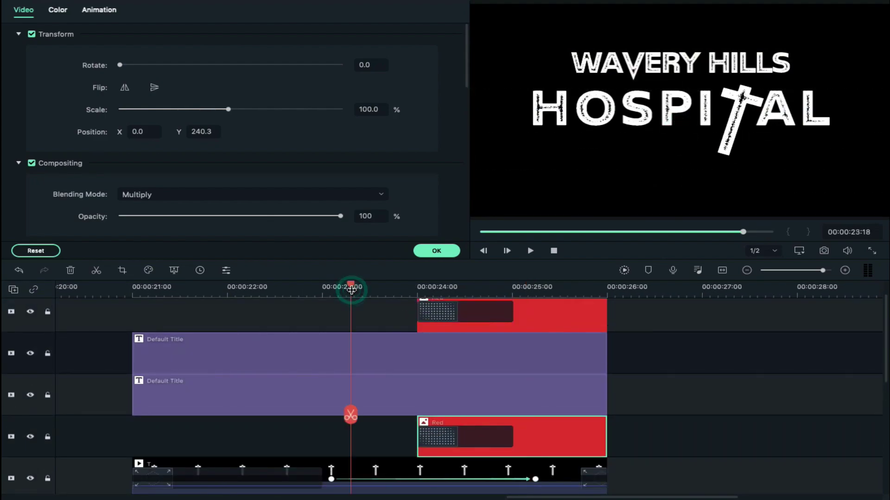
pyautogui.press('space')
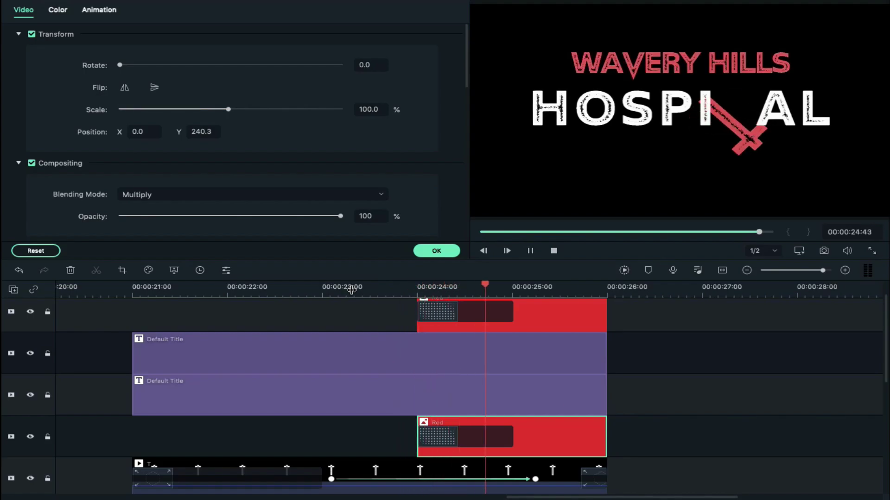
pyautogui.press('space')
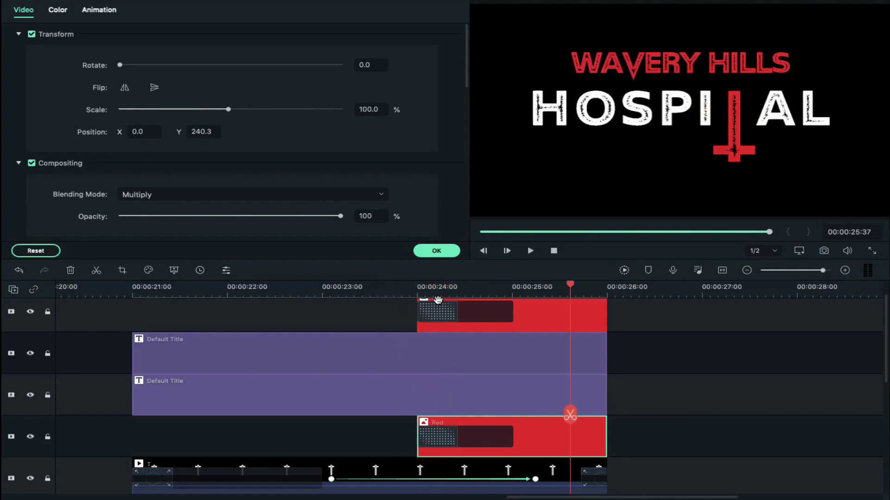
pyautogui.click(426, 253)
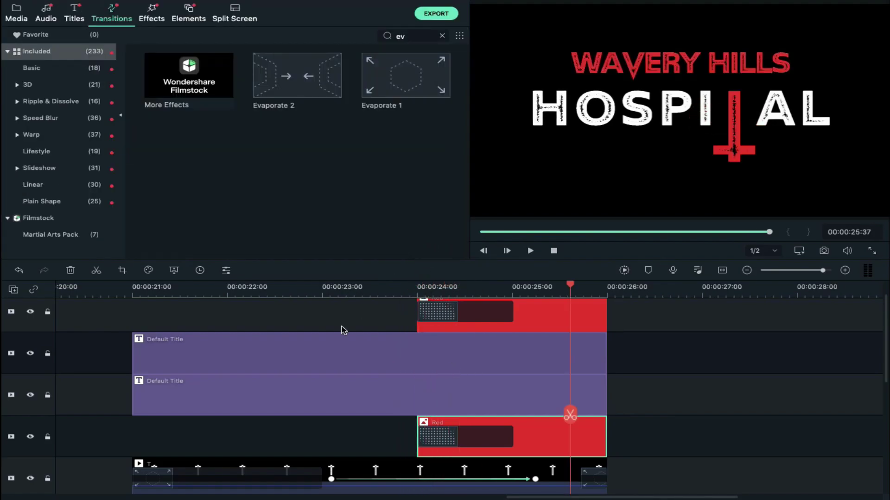
# Step: Add the Old video filter on a track above all the clips, extending to the end of the sequence at 00:00:26:00
pyautogui.hscroll(-10, 344, 329)
pyautogui.scroll(1, 343, 330)
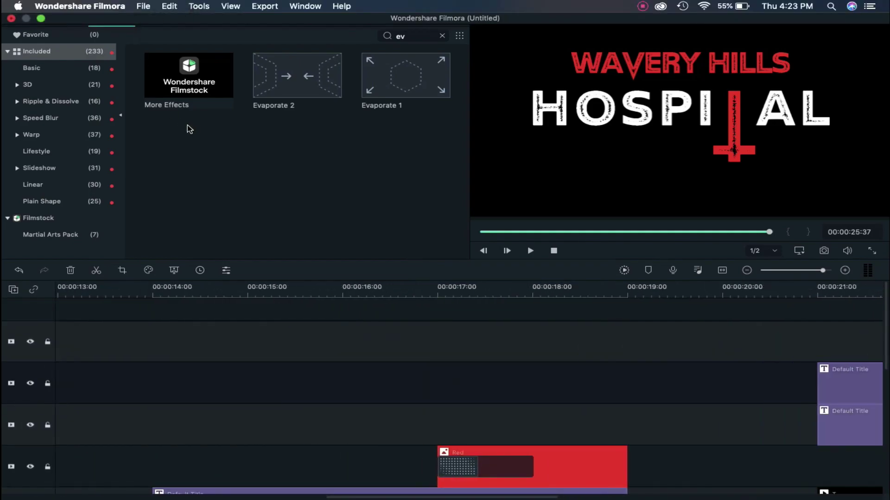
pyautogui.click(155, 18)
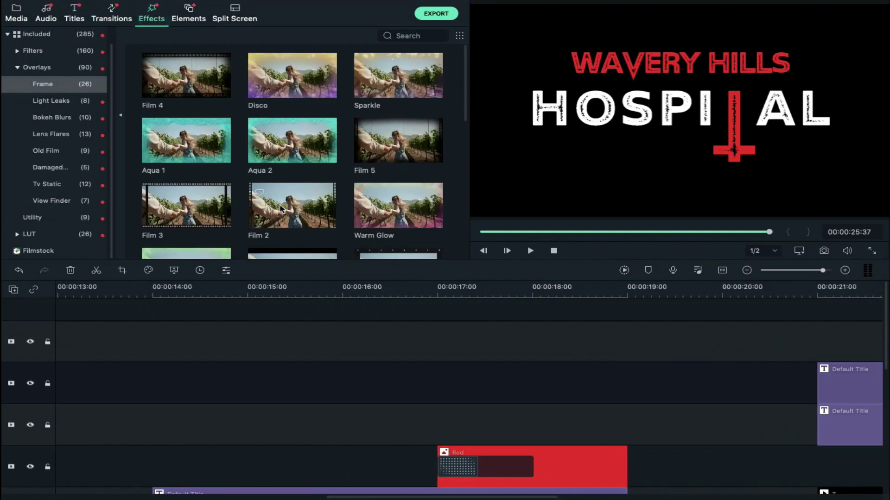
pyautogui.click(37, 52)
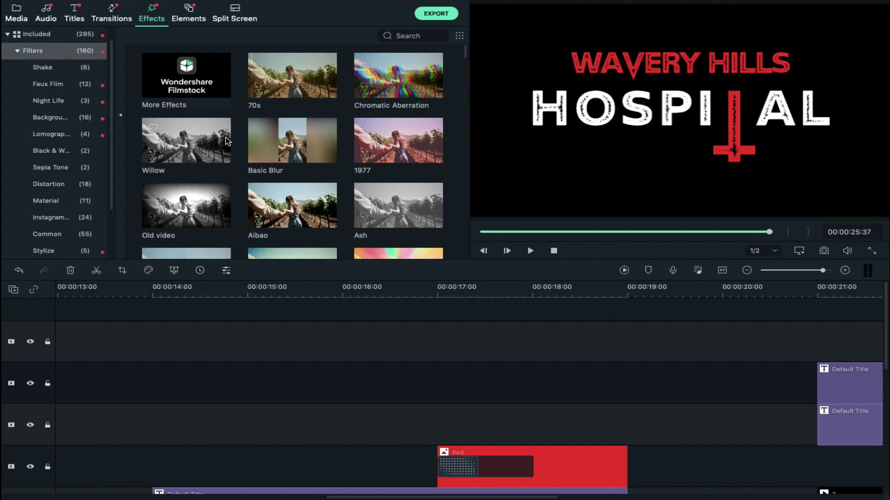
pyautogui.moveTo(189, 214); pyautogui.dragTo(460, 341)
pyautogui.hscroll(10, 744, 350)
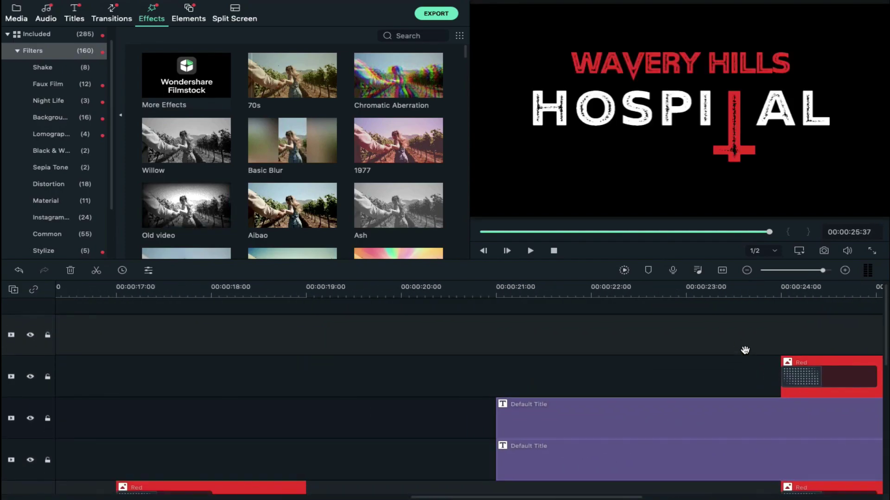
pyautogui.hotkey('ctrl', 'z')
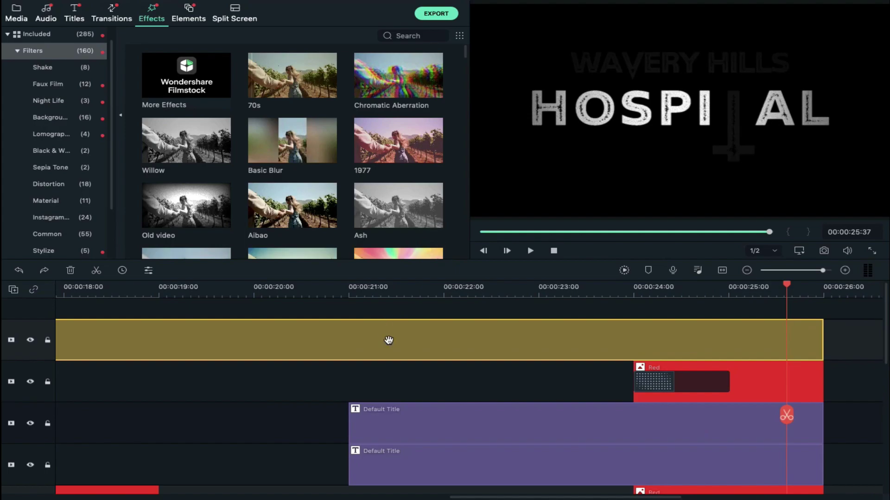
# Step: Review the Old video filter's Fade, Colorful, Frequency and Alpha settings
pyautogui.doubleClick(388, 340)
pyautogui.click(366, 72)
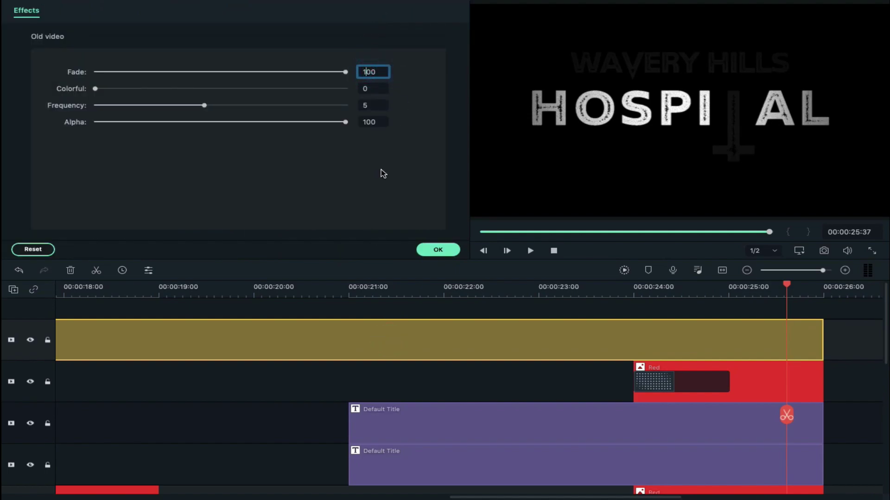
pyautogui.click(438, 249)
# Step: Add the Mild shake filter at the timeline start above the Old video filter and set its Frequency to 0.25
pyautogui.hscroll(-10, 365, 360)
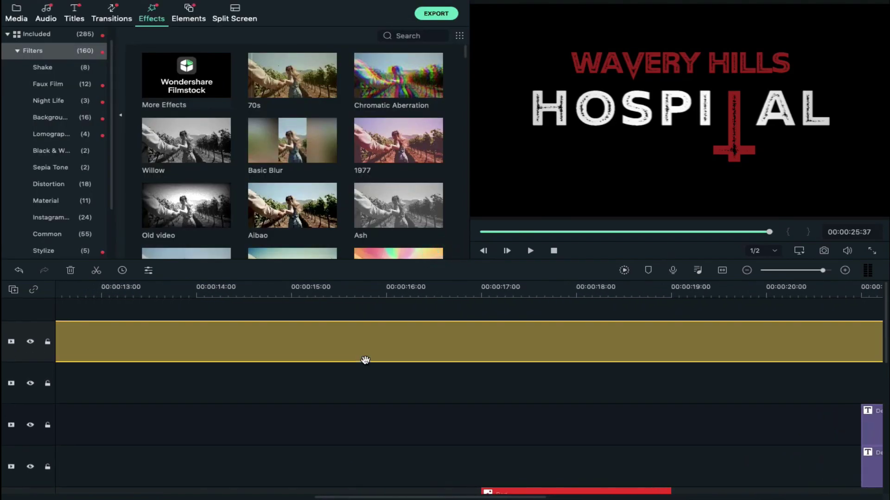
pyautogui.click(45, 69)
pyautogui.moveTo(199, 165); pyautogui.dragTo(56, 313)
pyautogui.doubleClick(132, 308)
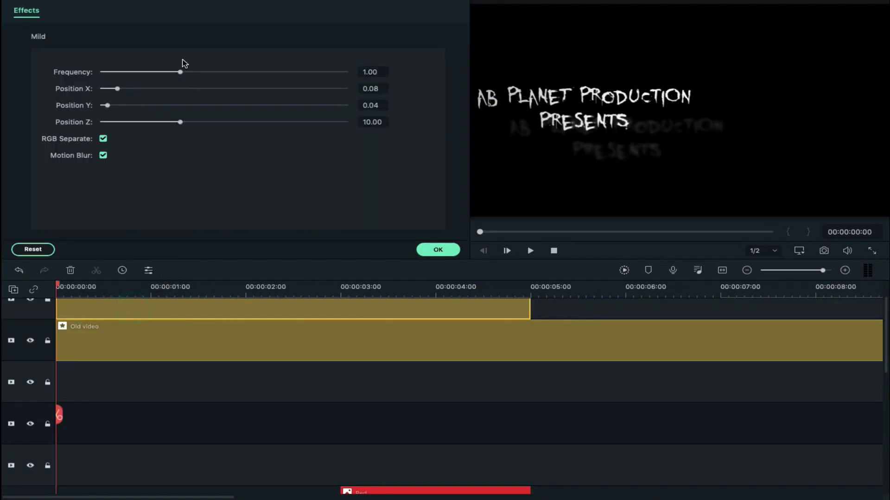
pyautogui.moveTo(181, 73); pyautogui.dragTo(120, 76)
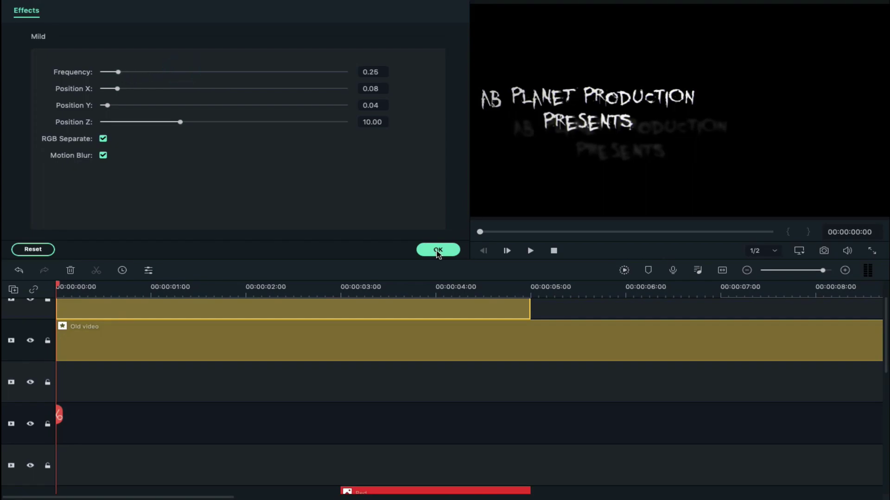
pyautogui.click(437, 250)
# Step: Set the Mild shake filter's duration to 00:00:26:00
pyautogui.rightClick(393, 306)
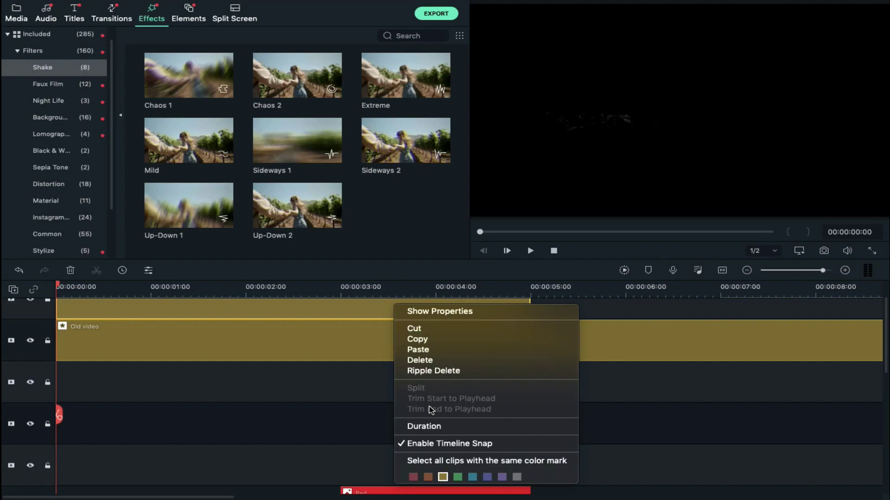
pyautogui.click(428, 426)
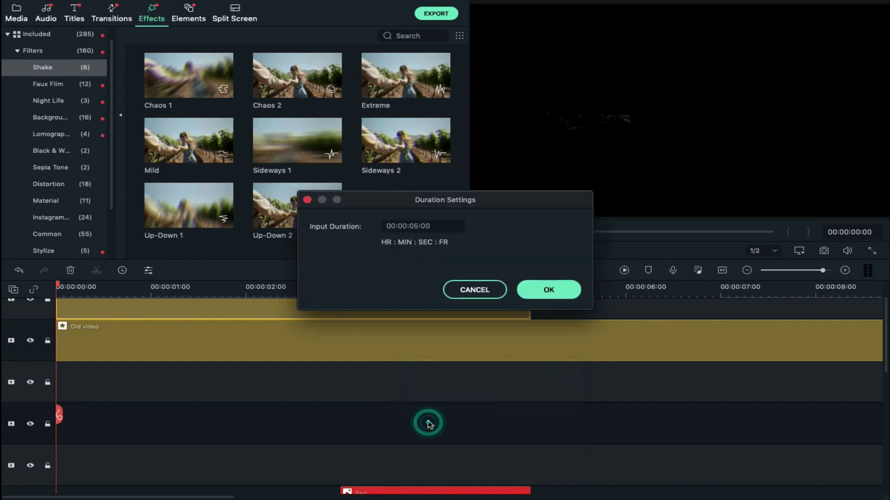
pyautogui.click(416, 225)
pyautogui.press('BackSpace')
pyautogui.press('BackSpace')
pyautogui.write('2')
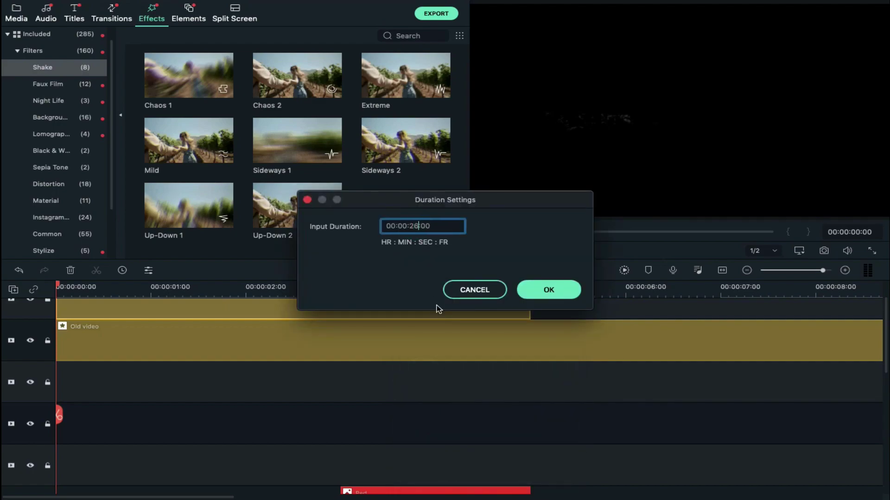
pyautogui.write('6')
pyautogui.press('Return')
pyautogui.hscroll(15, 573, 343)
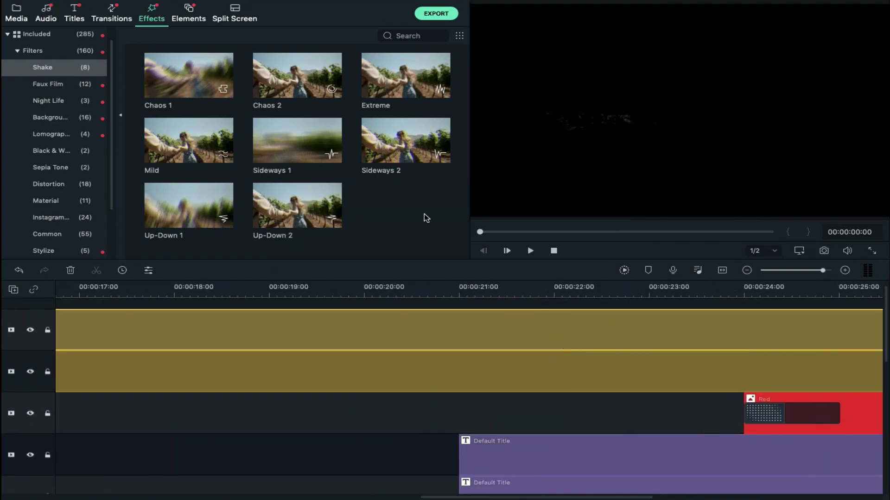
# Step: Export the sequence to the Desktop as an MP4 named Horror Title
pyautogui.click(435, 13)
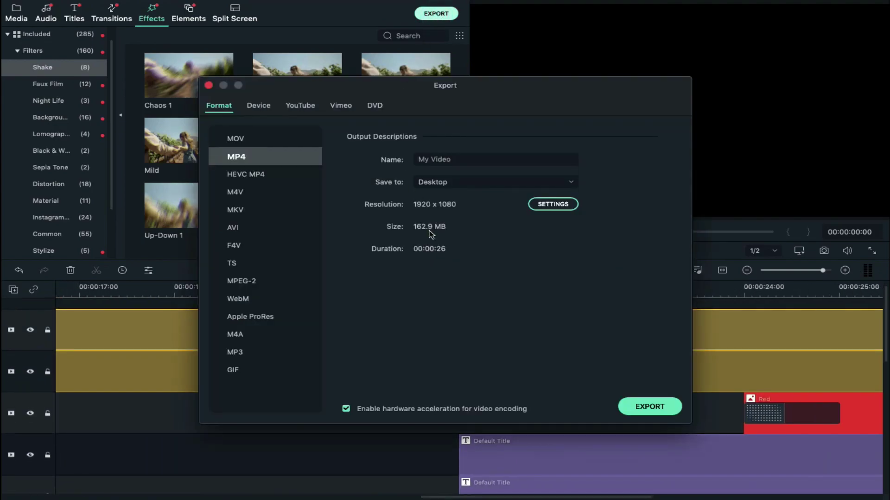
pyautogui.click(463, 160)
pyautogui.write('Horror Title')
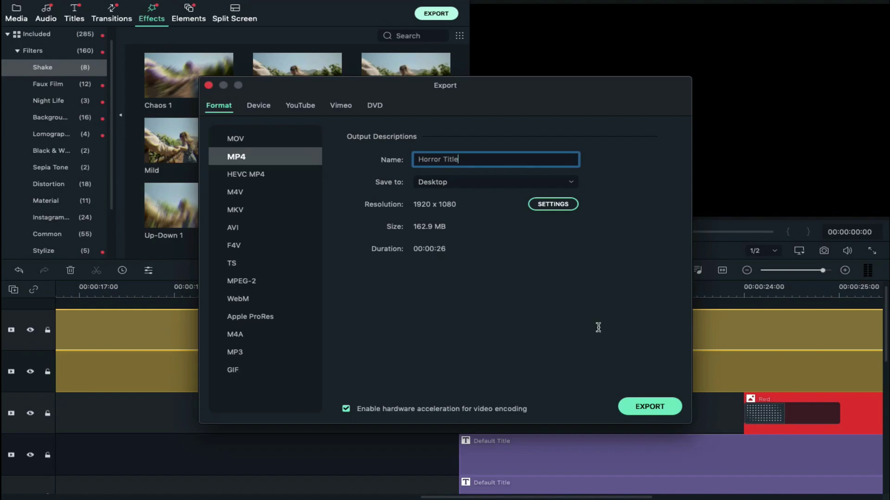
pyautogui.click(649, 407)
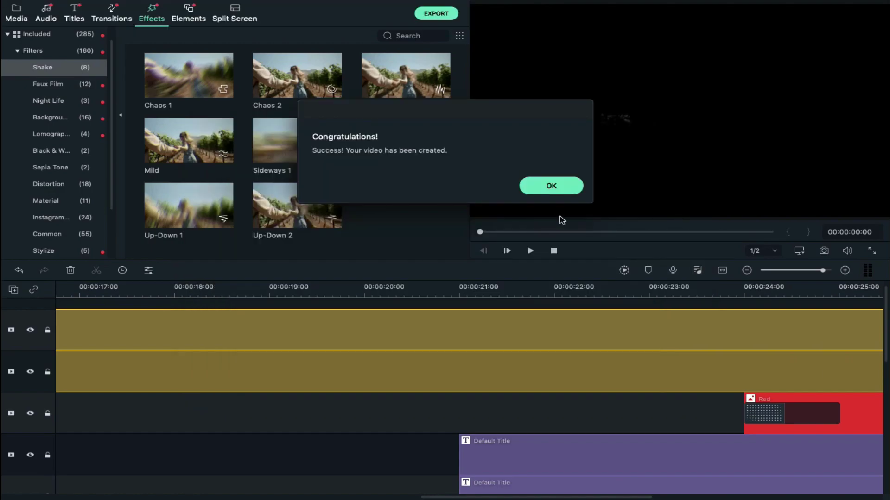
pyautogui.click(549, 185)
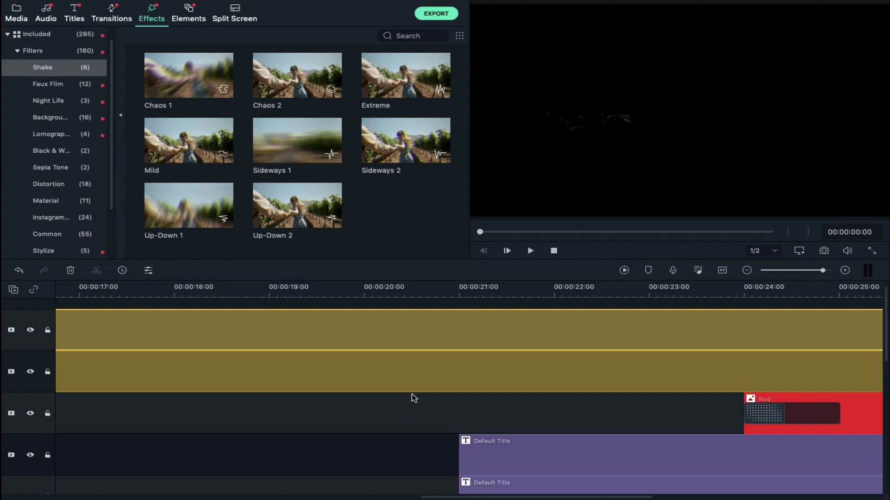
# Step: Empty the timeline and remove all media from the project media library
pyautogui.press('super+n')
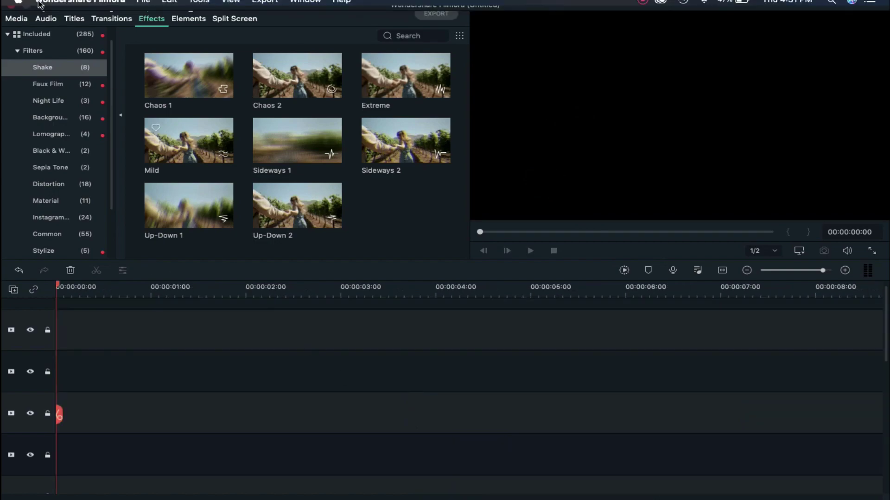
pyautogui.click(15, 8)
pyautogui.click(180, 71)
pyautogui.press('BackSpace')
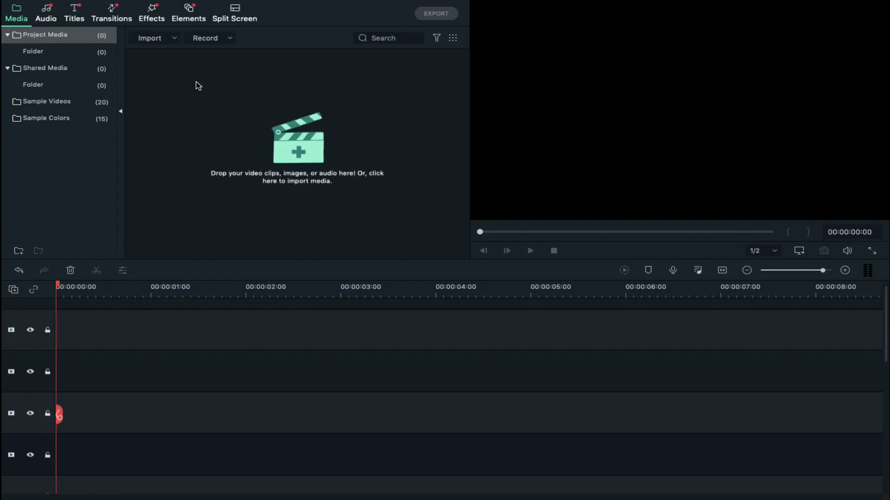
# Step: Import Background.mp3, Crack Lens.mp4, Final Background.mp4, Smoke.mp4, Frames Glitch Video.mp4 and the cracked-glass PNG from the Horror Tutorial folder
pyautogui.rightClick(214, 99)
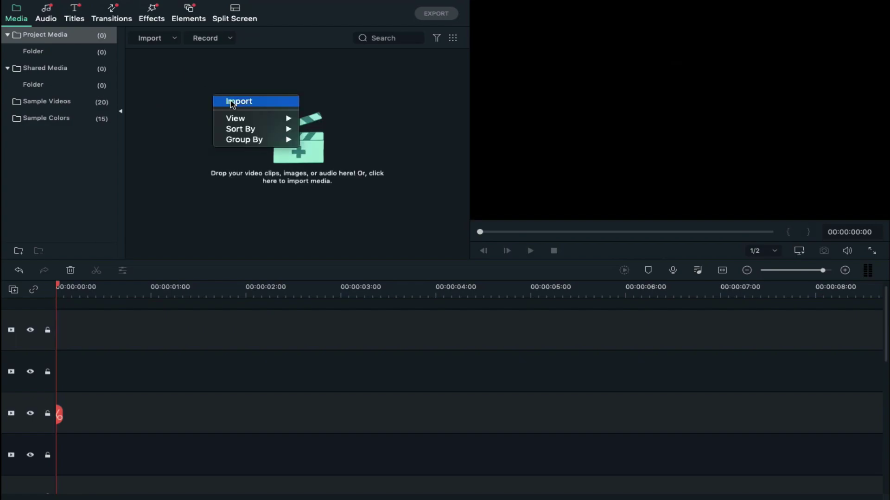
pyautogui.click(220, 99)
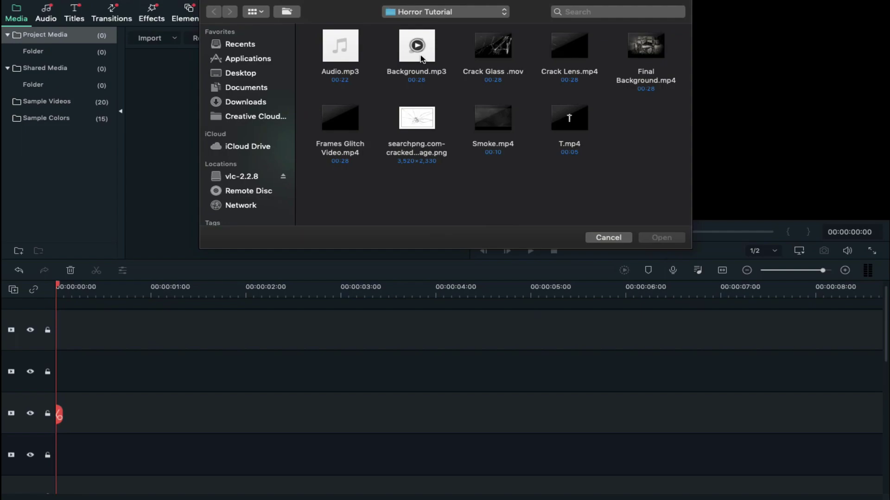
pyautogui.click(419, 47)
pyautogui.keyDown('super'); pyautogui.click(569, 46); pyautogui.keyUp('super')
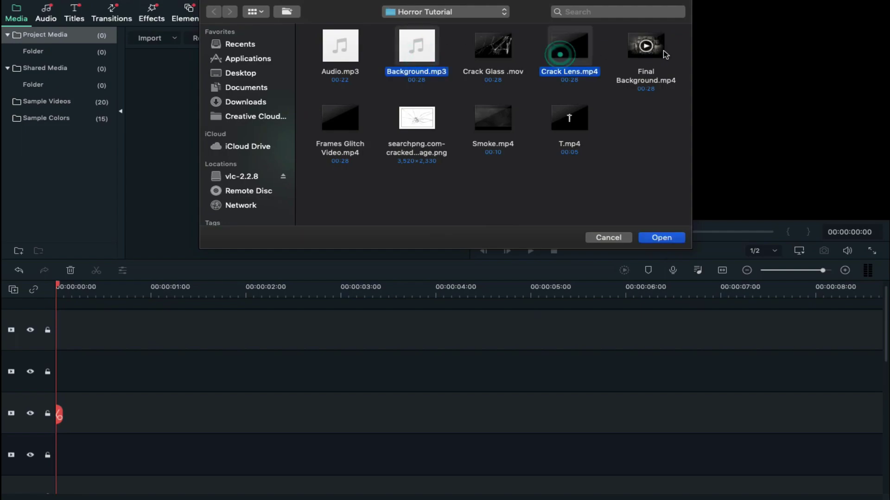
pyautogui.keyDown('super'); pyautogui.click(645, 46); pyautogui.keyUp('super')
pyautogui.keyDown('super'); pyautogui.click(493, 118); pyautogui.keyUp('super')
pyautogui.keyDown('super'); pyautogui.click(416, 118); pyautogui.keyUp('super')
pyautogui.keyDown('super'); pyautogui.click(340, 120); pyautogui.keyUp('super')
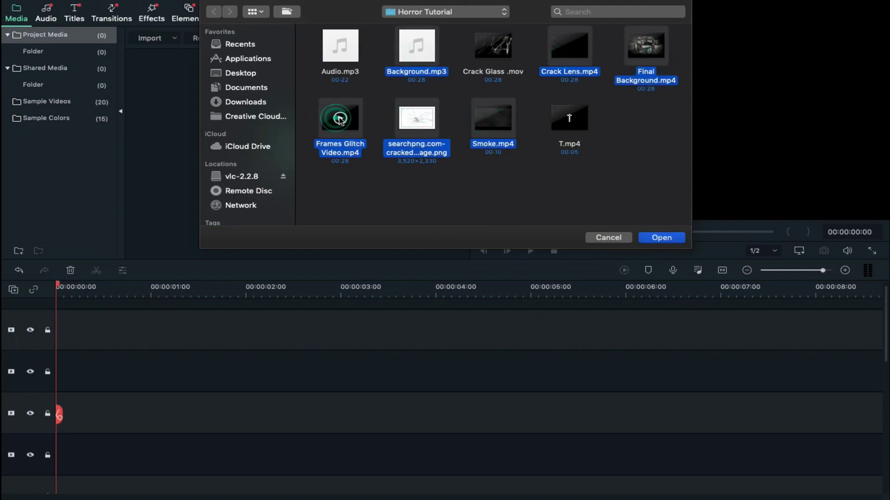
pyautogui.click(661, 237)
# Step: Import Horror Title.mp4 from the Desktop into the project media
pyautogui.rightClick(372, 185)
pyautogui.click(385, 191)
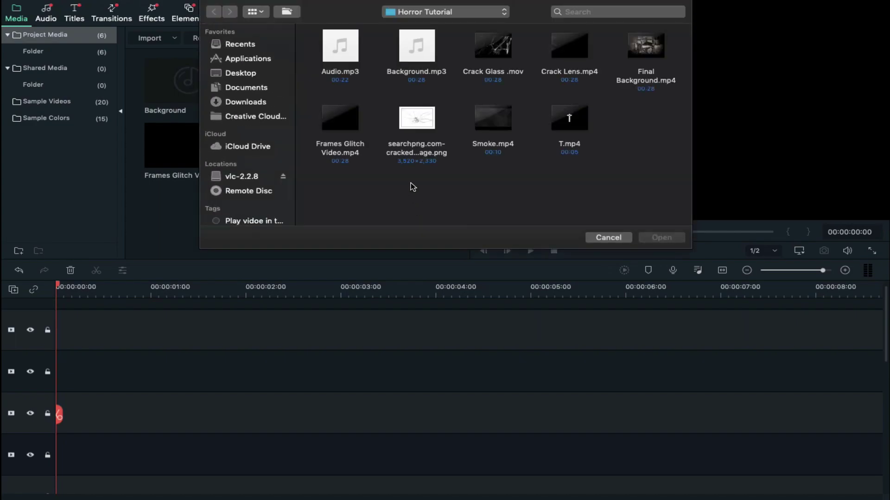
pyautogui.click(250, 73)
pyautogui.click(554, 124)
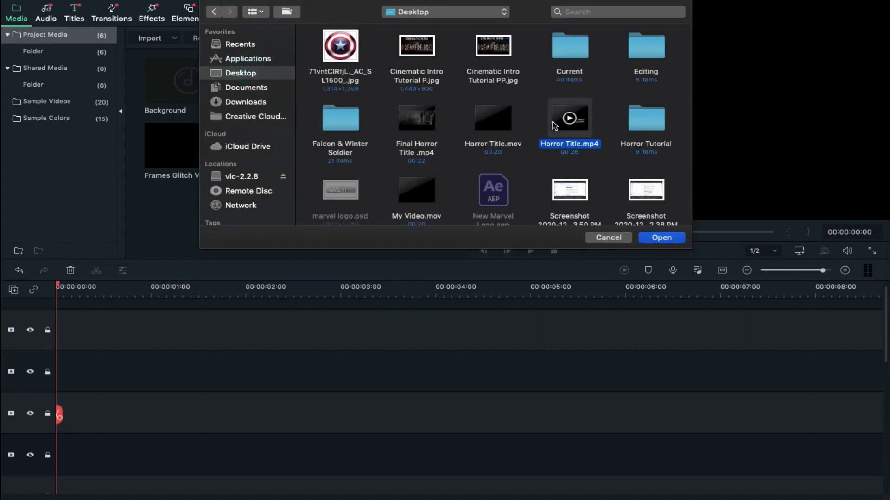
pyautogui.press('Return')
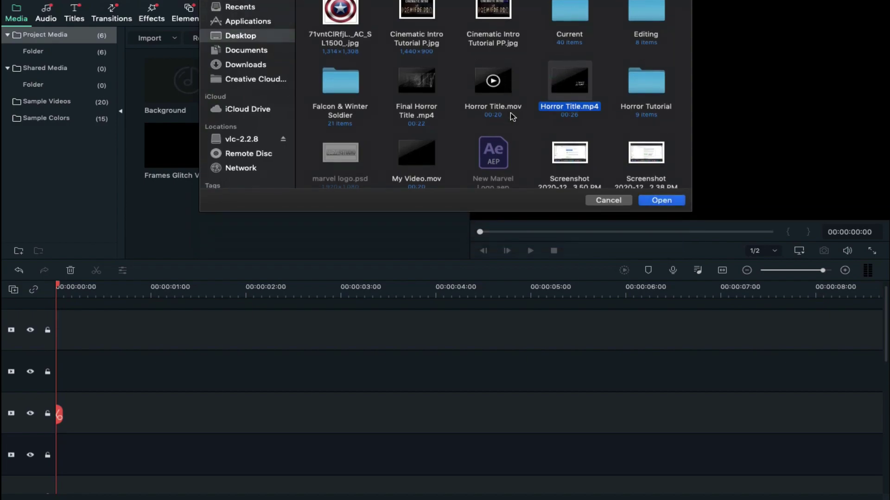
# Step: Place Final Background at the timeline start and Horror Title on the track above it, using the Screen blending mode for the title
pyautogui.moveTo(413, 79); pyautogui.dragTo(58, 431)
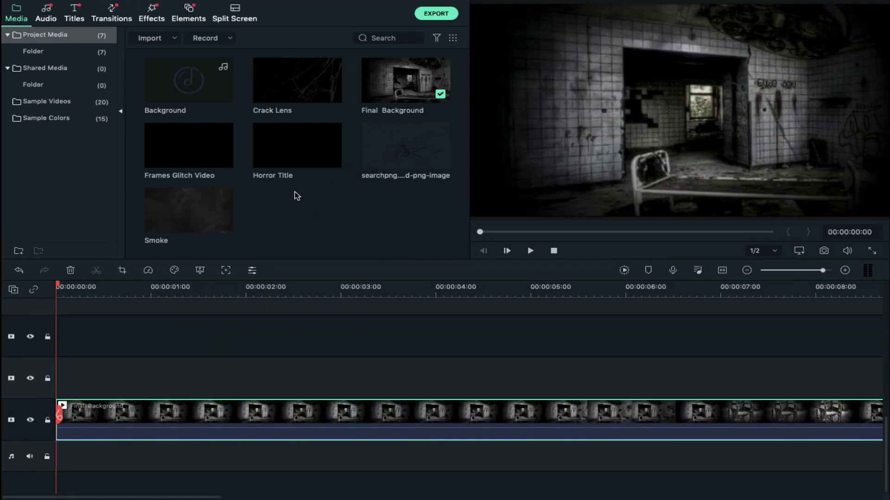
pyautogui.click(305, 138)
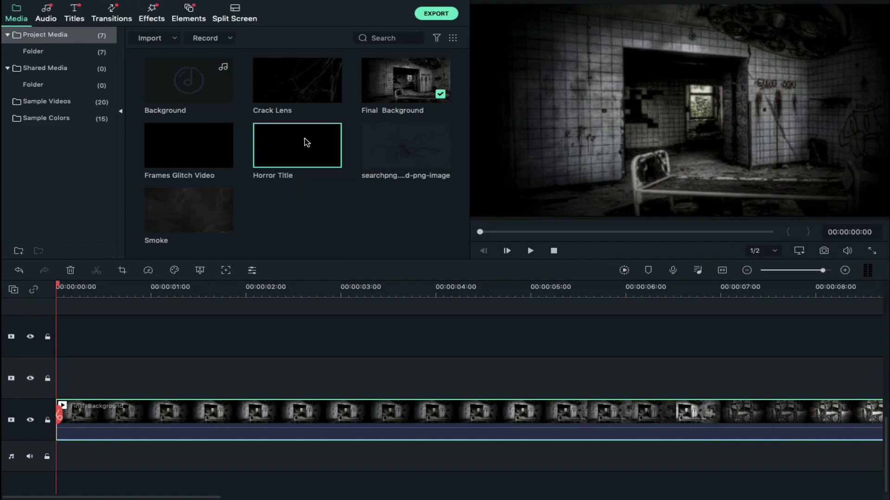
pyautogui.moveTo(306, 140); pyautogui.dragTo(60, 373)
pyautogui.doubleClick(204, 370)
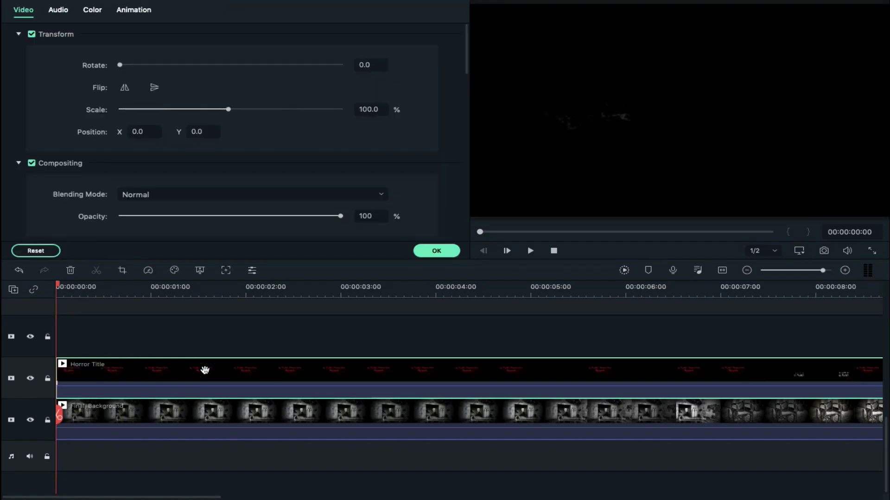
pyautogui.click(233, 197)
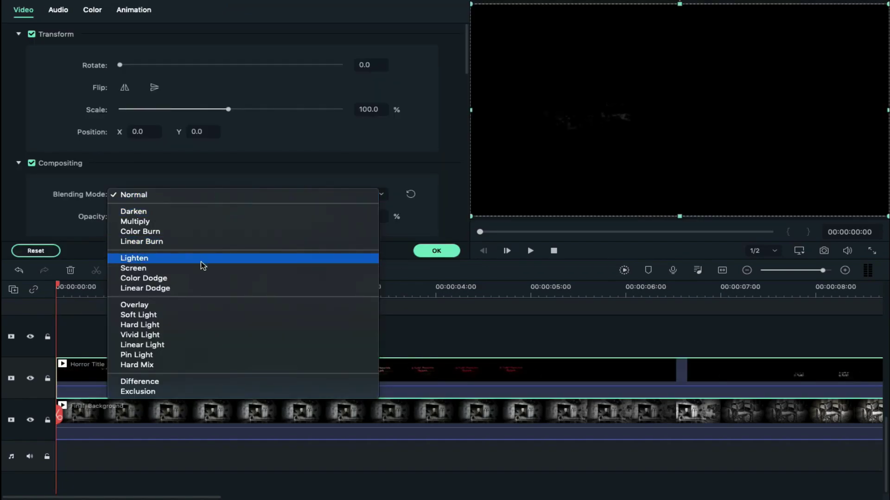
pyautogui.click(201, 269)
pyautogui.click(437, 250)
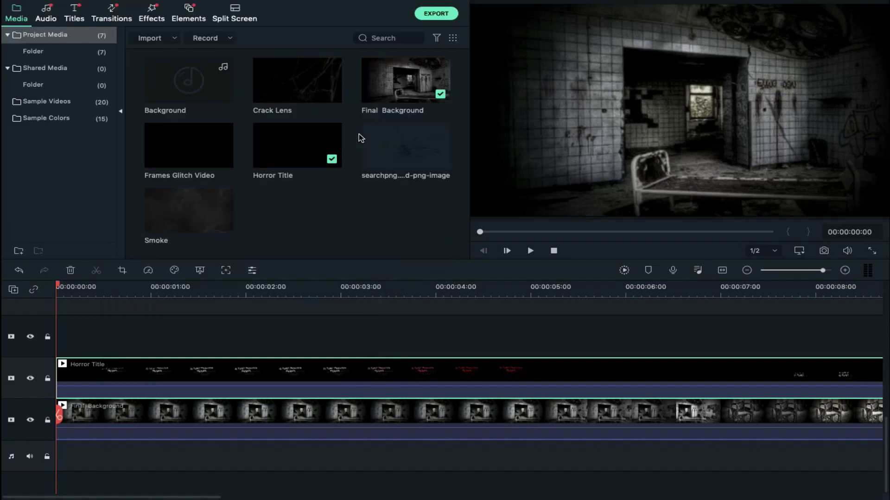
# Step: Add Crack Lens at the timeline start on the track above Horror Title and set its blending mode to Screen
pyautogui.click(306, 87)
pyautogui.moveTo(290, 188); pyautogui.dragTo(59, 334)
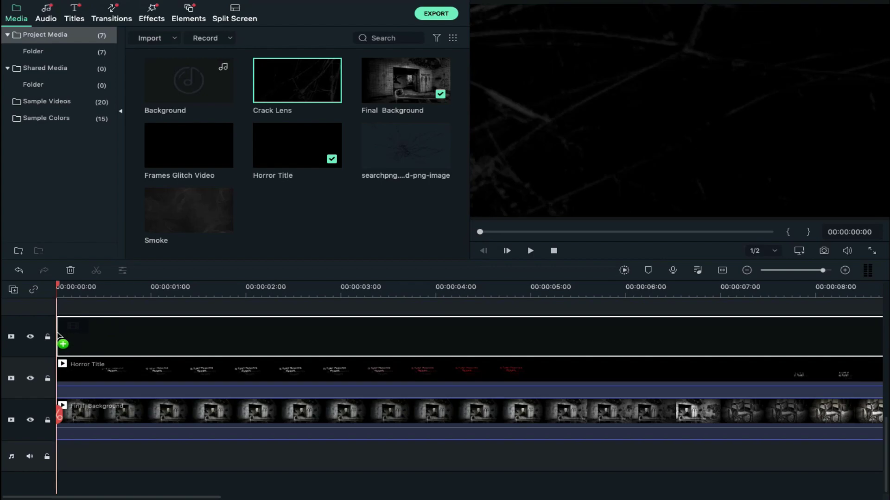
pyautogui.moveTo(160, 330); pyautogui.dragTo(159, 330)
pyautogui.doubleClick(160, 330)
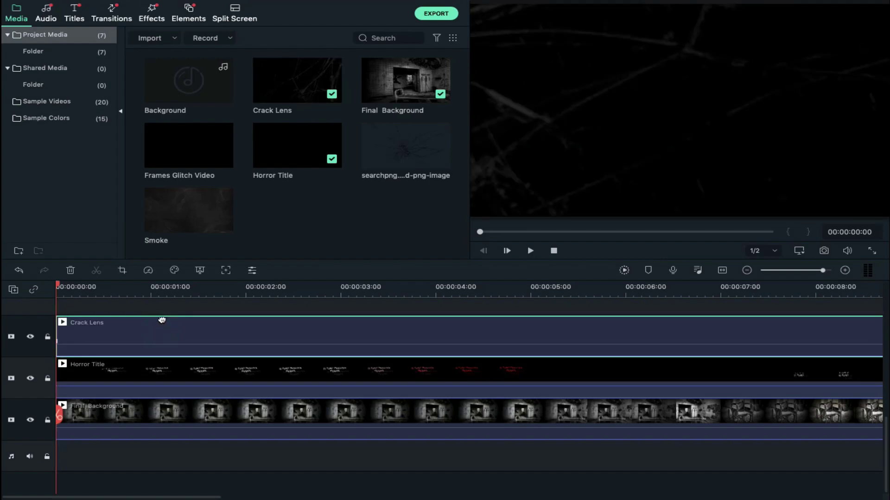
pyautogui.click(230, 193)
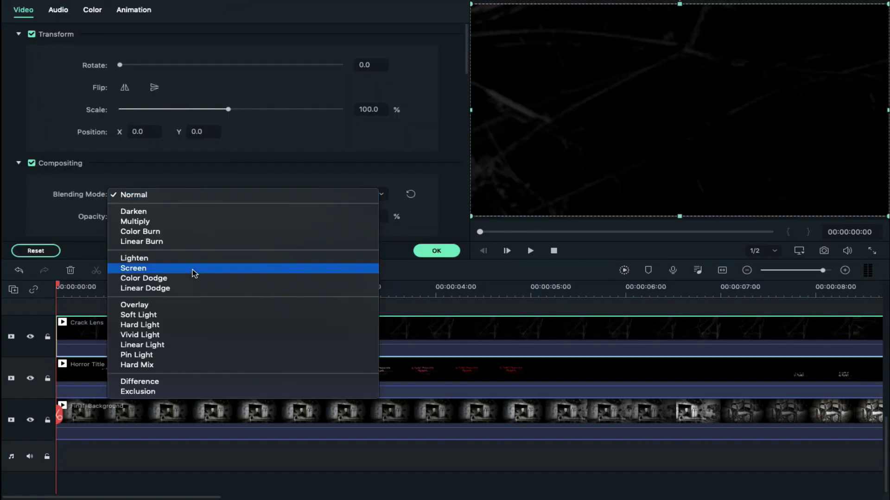
pyautogui.click(194, 270)
# Step: Add the cracked-glass PNG above Crack Lens, scaled to 400% with its X position at -797
pyautogui.moveTo(415, 145); pyautogui.dragTo(97, 320)
pyautogui.doubleClick(162, 308)
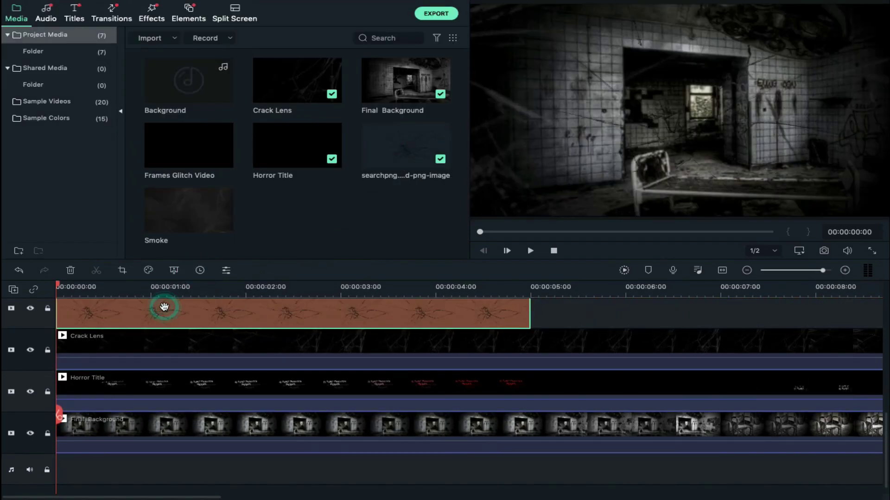
pyautogui.click(228, 109)
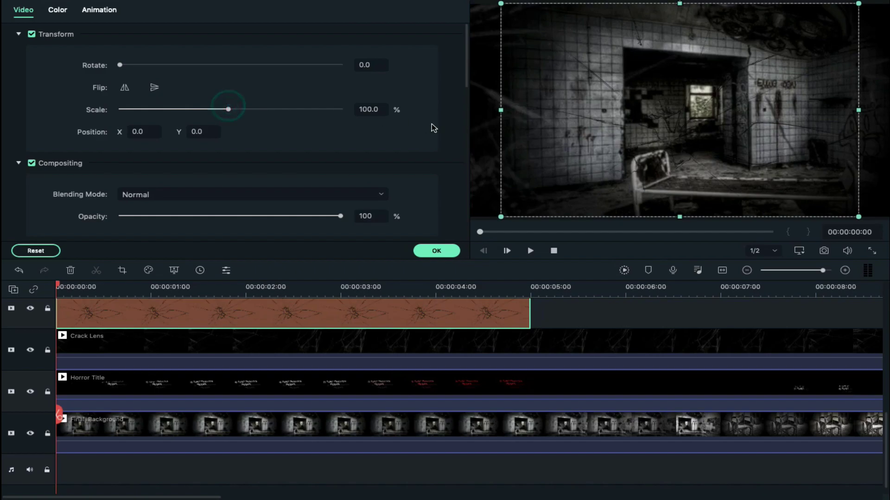
pyautogui.moveTo(229, 109); pyautogui.dragTo(421, 121)
pyautogui.moveTo(129, 131); pyautogui.dragTo(3, 169)
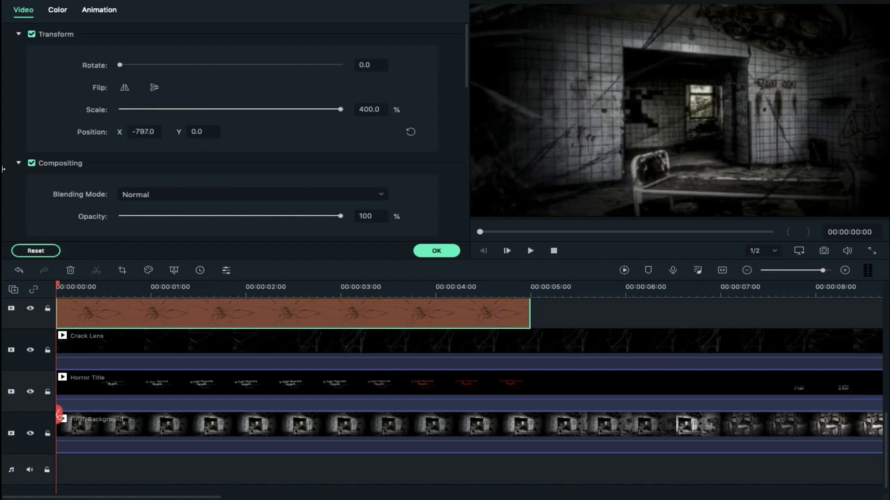
# Step: Lengthen the cracked-glass image clip through its duration settings
pyautogui.rightClick(444, 313)
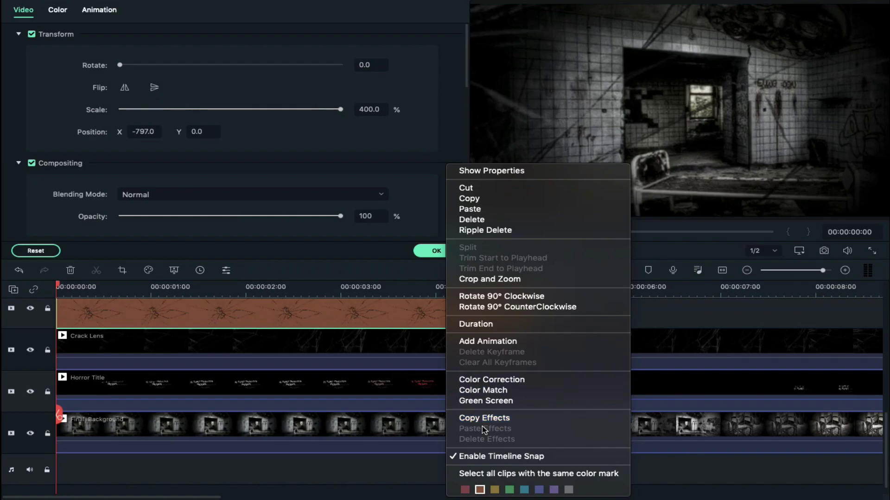
pyautogui.click(473, 324)
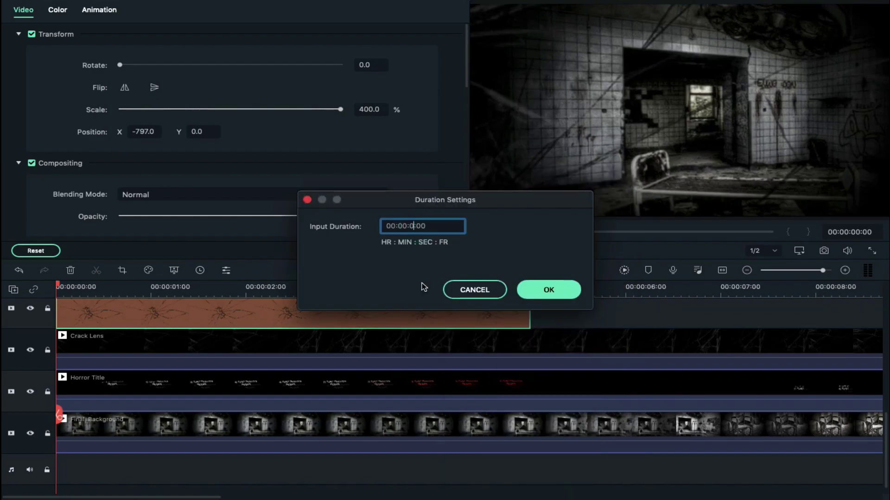
pyautogui.press('Return')
pyautogui.click(437, 251)
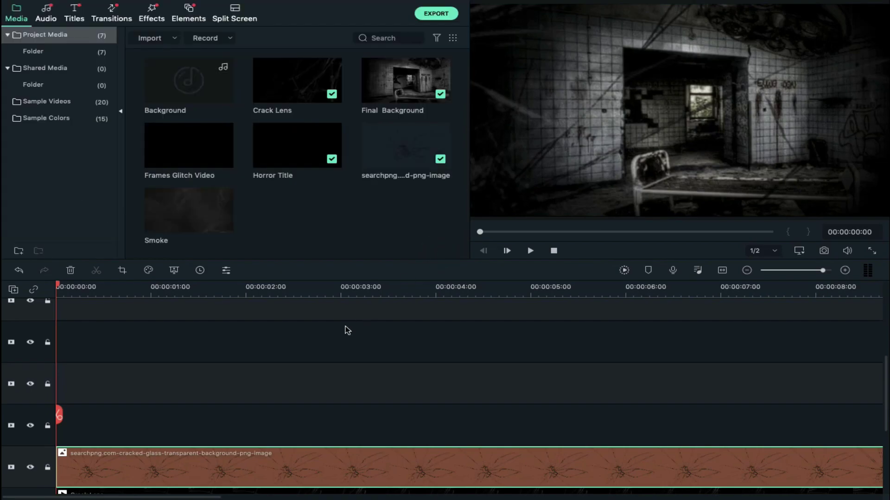
# Step: Add Frames Glitch Video at the timeline start above the cracked-glass image and set its blending mode to Screen
pyautogui.scroll(-5, 347, 330)
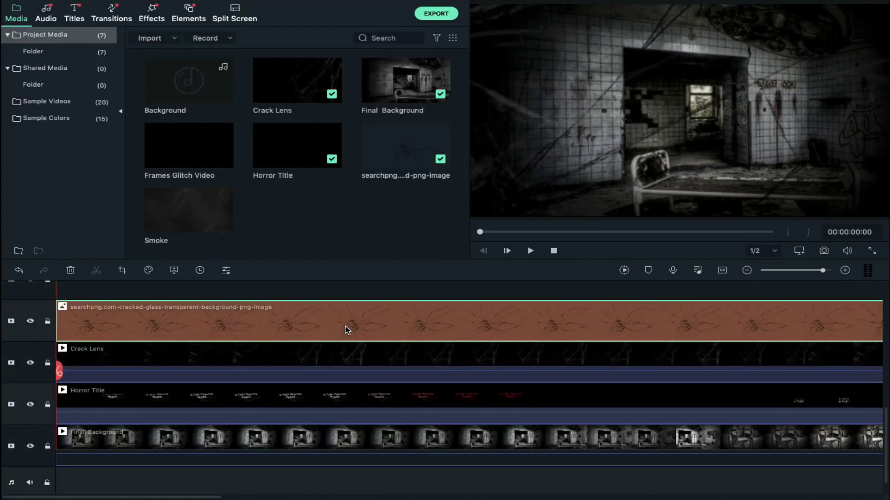
pyautogui.scroll(2, 348, 329)
pyautogui.moveTo(226, 160); pyautogui.dragTo(60, 323)
pyautogui.doubleClick(162, 304)
pyautogui.click(184, 193)
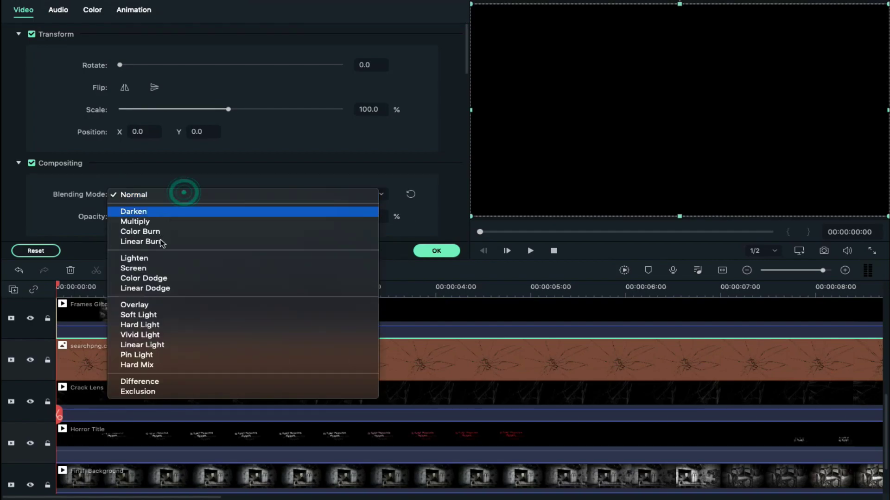
pyautogui.click(163, 269)
pyautogui.click(436, 251)
# Step: Add Smoke at the timeline start above Frames Glitch Video, with Screen blending and opacity lowered to roughly half
pyautogui.scroll(3, 389, 329)
pyautogui.scroll(-3, 388, 326)
pyautogui.moveTo(200, 218); pyautogui.dragTo(143, 412)
pyautogui.doubleClick(143, 411)
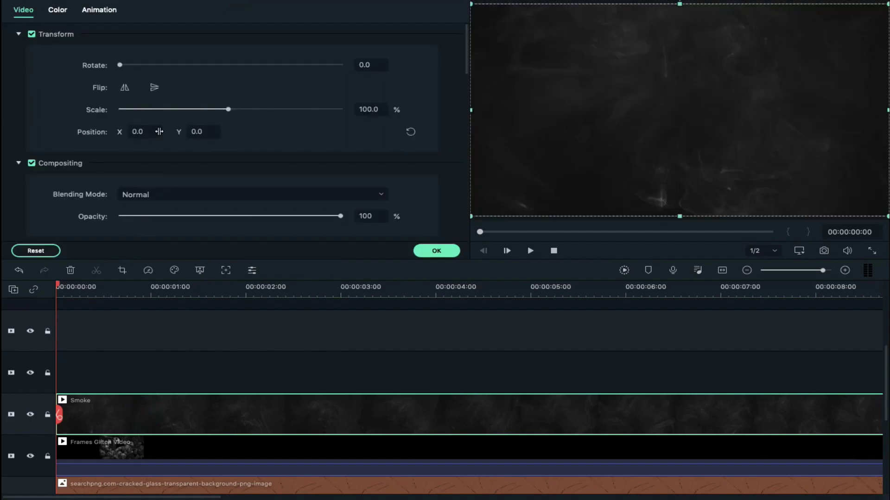
pyautogui.click(162, 194)
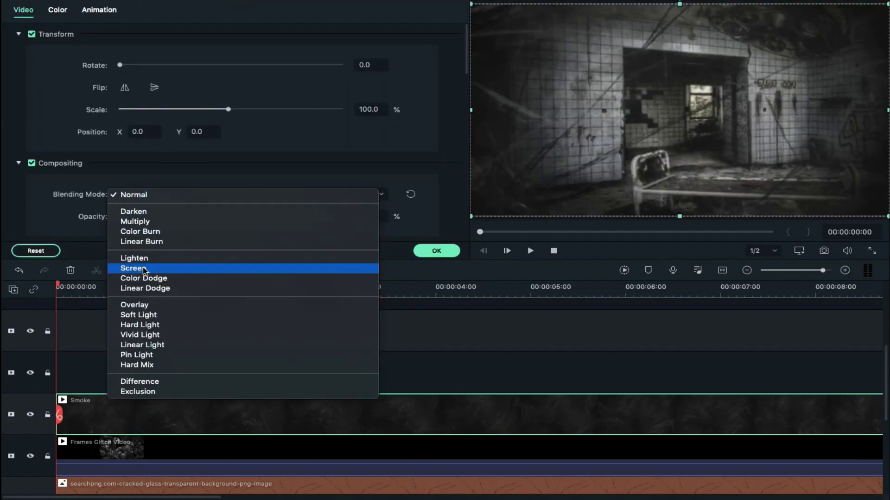
pyautogui.click(144, 270)
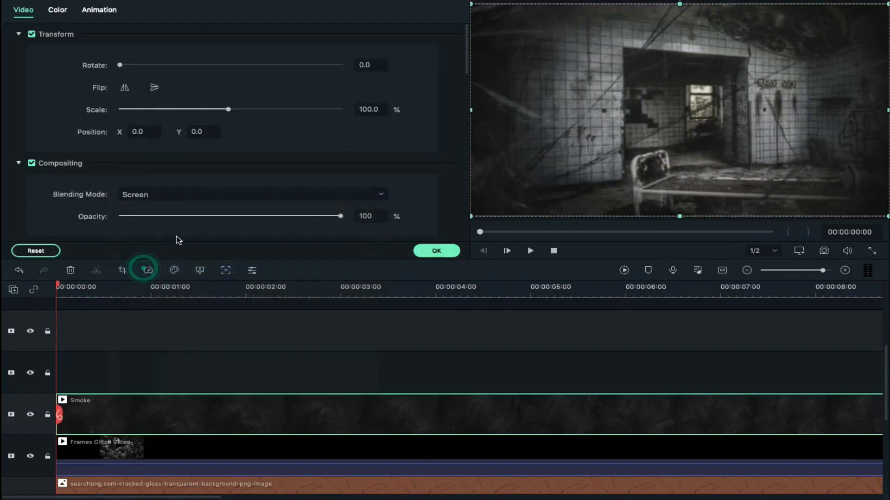
pyautogui.click(213, 216)
pyautogui.moveTo(219, 217); pyautogui.dragTo(226, 219)
pyautogui.click(436, 251)
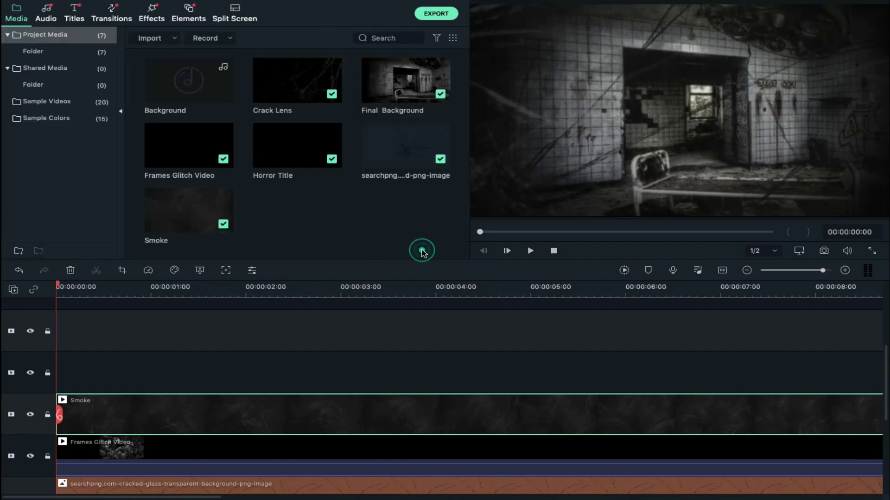
# Step: Trim the end of the Smoke clip to 00:00:05:00
pyautogui.scroll(-2, 429, 312)
pyautogui.hscroll(2, 429, 311)
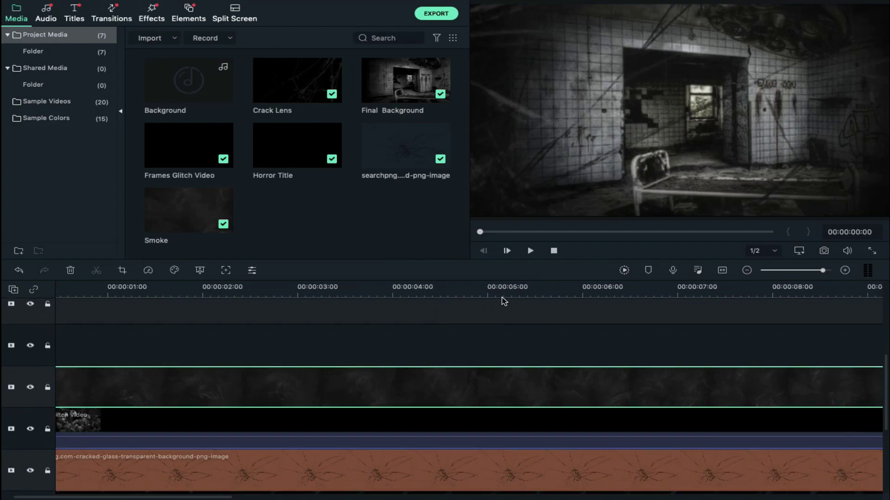
pyautogui.click(485, 289)
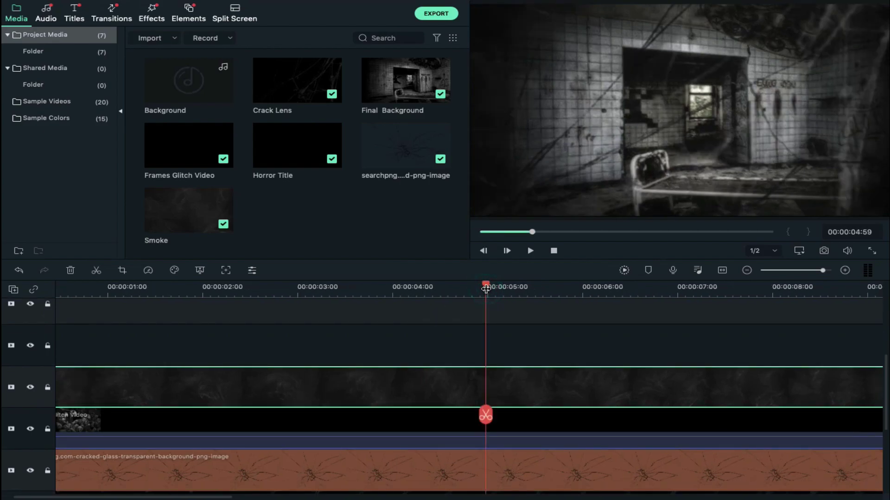
pyautogui.hscroll(2, 275, 376)
pyautogui.hotkey('alt', ']')
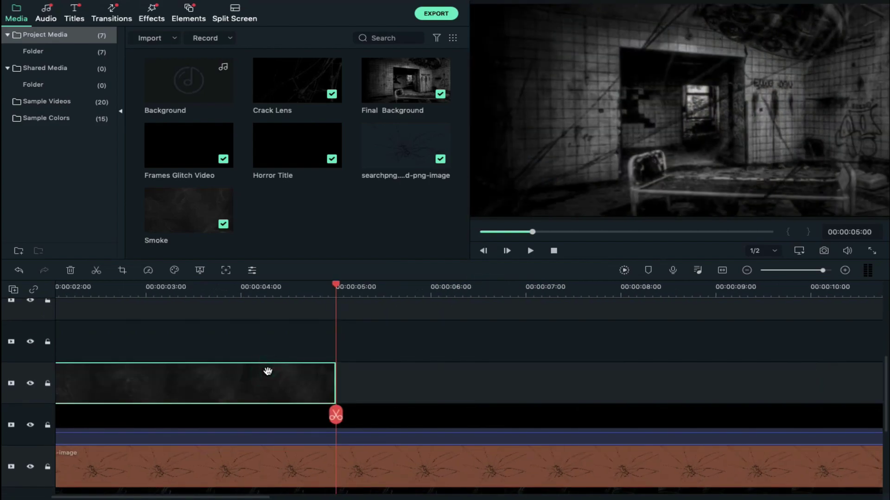
# Step: Paste copies of the five-second Smoke clip on its track at 7, 14 and 21 seconds
pyautogui.click(525, 289)
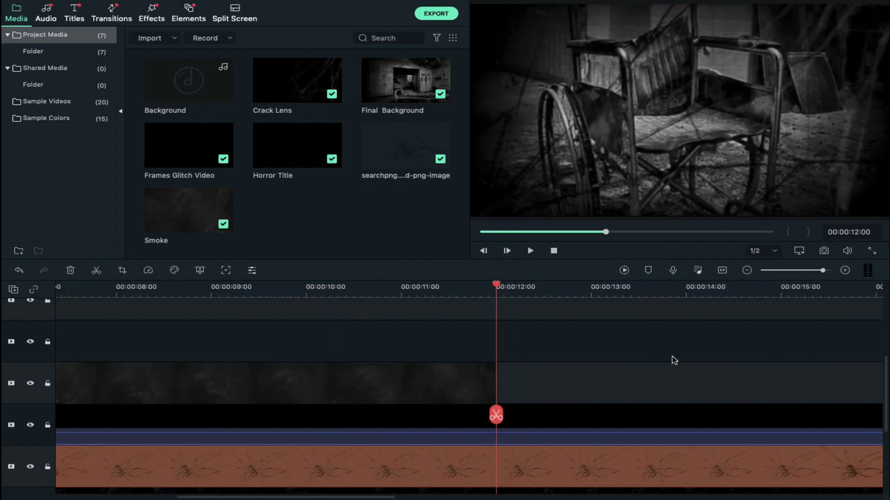
pyautogui.hscroll(2, 671, 354)
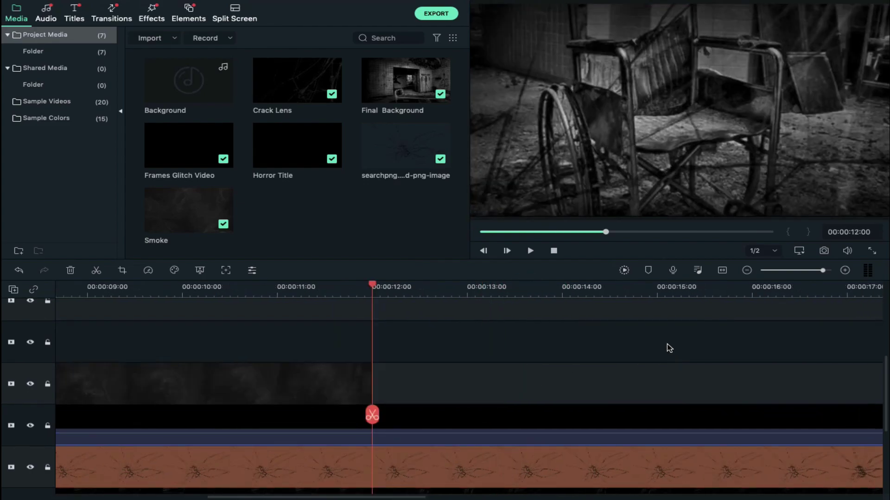
pyautogui.click(561, 288)
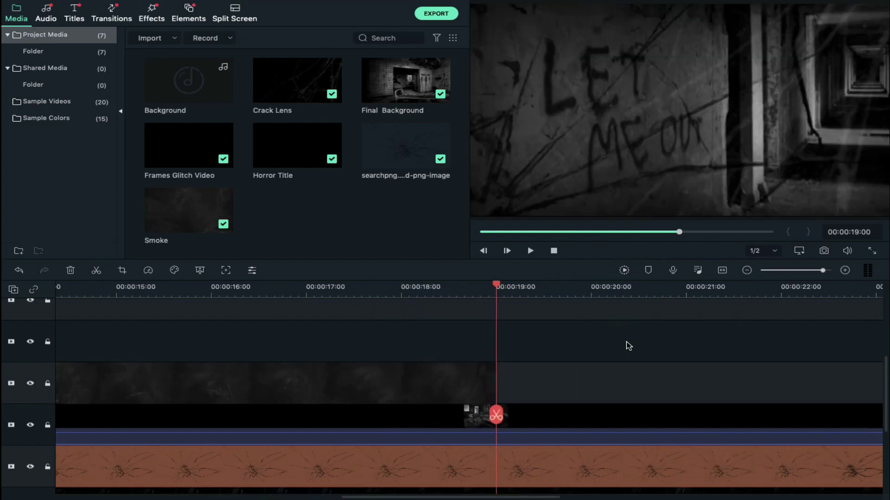
pyautogui.hscroll(3, 628, 346)
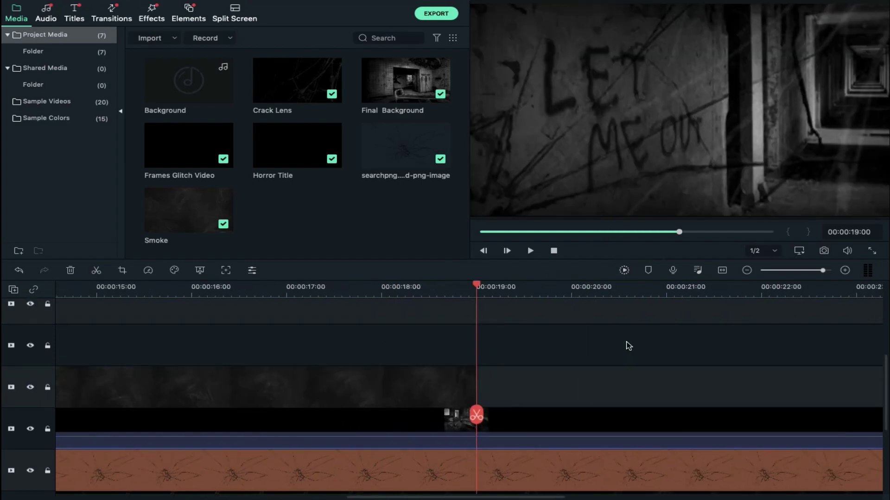
pyautogui.click(482, 286)
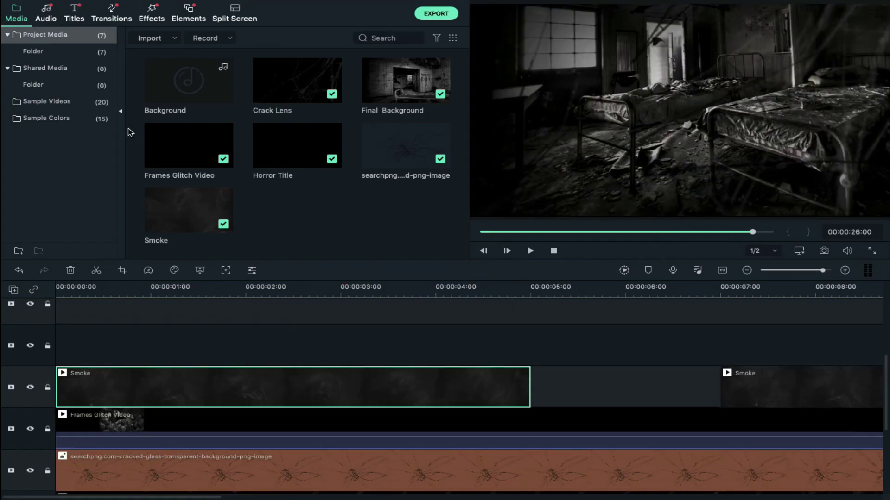
# Step: Add the Cinema 21:9 frame overlay at the timeline start on the track above Smoke
pyautogui.click(155, 13)
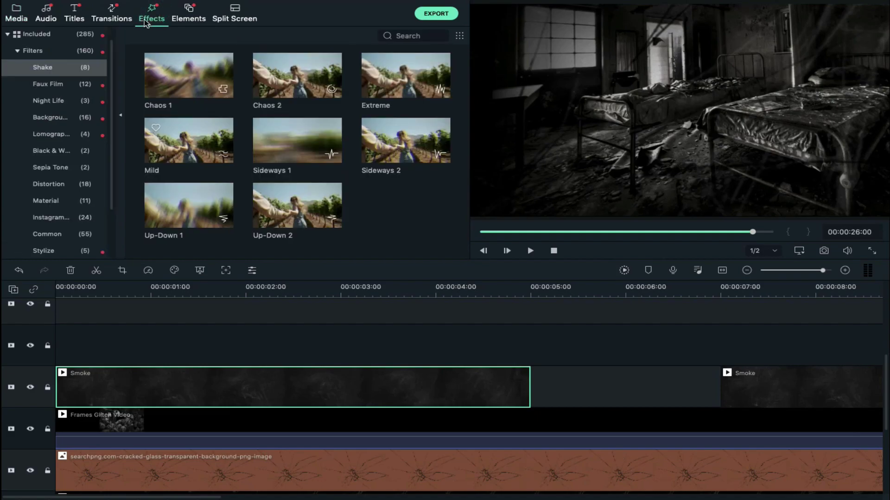
pyautogui.click(31, 87)
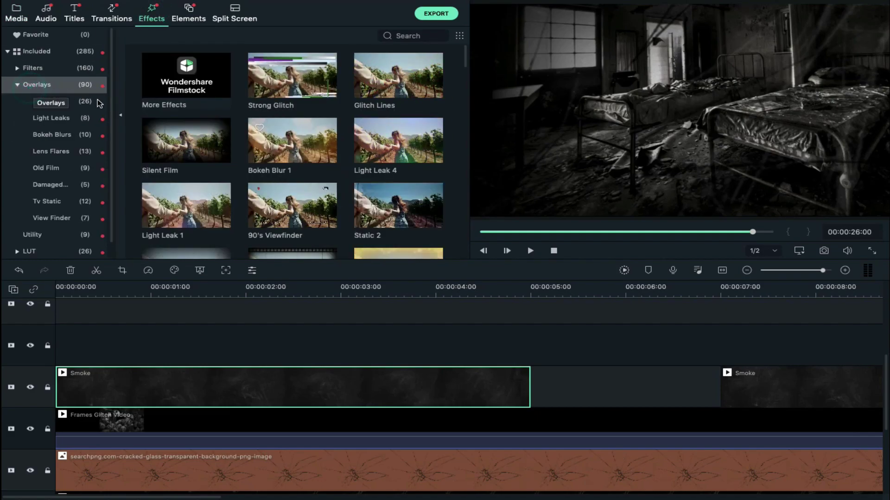
pyautogui.click(52, 104)
pyautogui.scroll(-5, 289, 185)
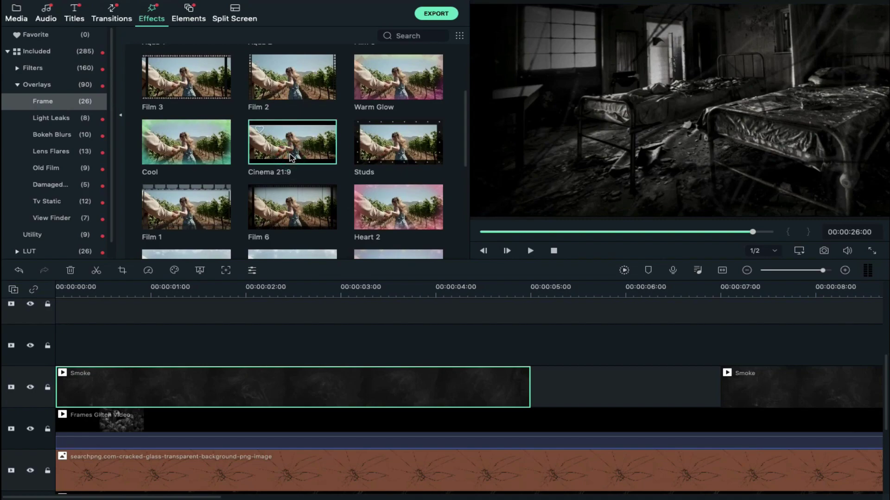
pyautogui.moveTo(290, 154); pyautogui.dragTo(57, 354)
# Step: Set the duration of the Cinema 21:9 overlay clip to 00:00:28:00 and check where it ends on the timeline
pyautogui.rightClick(476, 346)
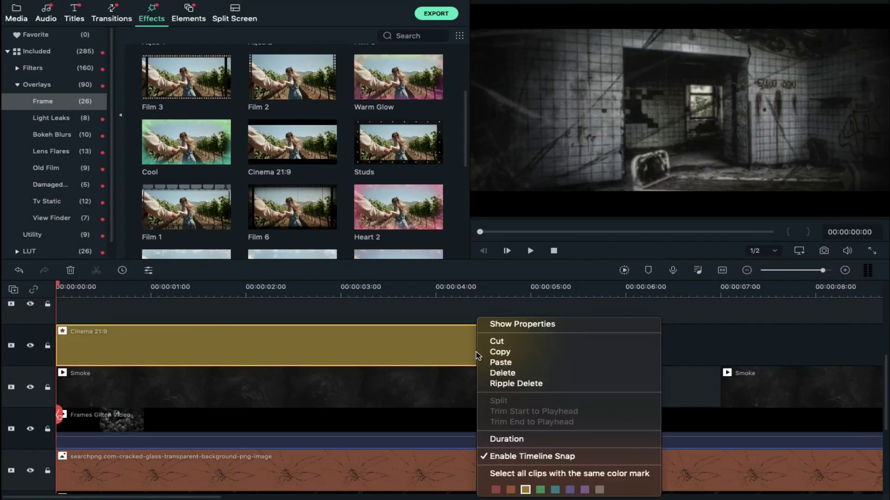
pyautogui.click(511, 441)
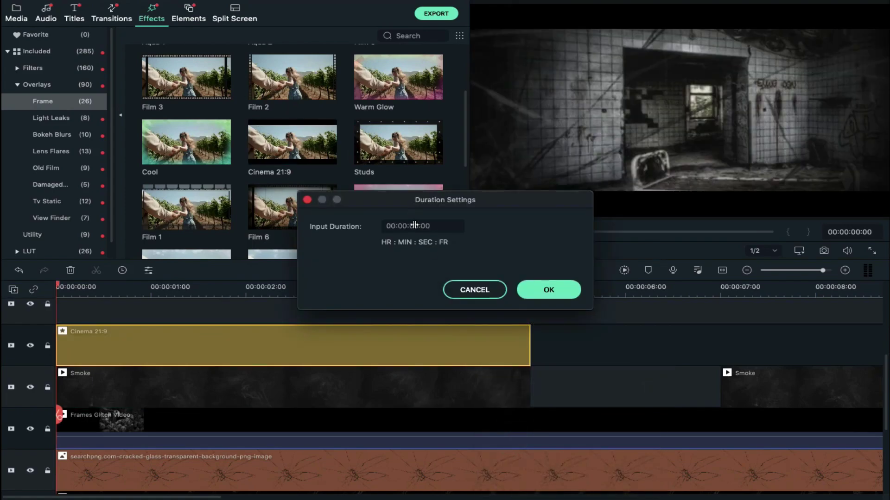
pyautogui.click(414, 226)
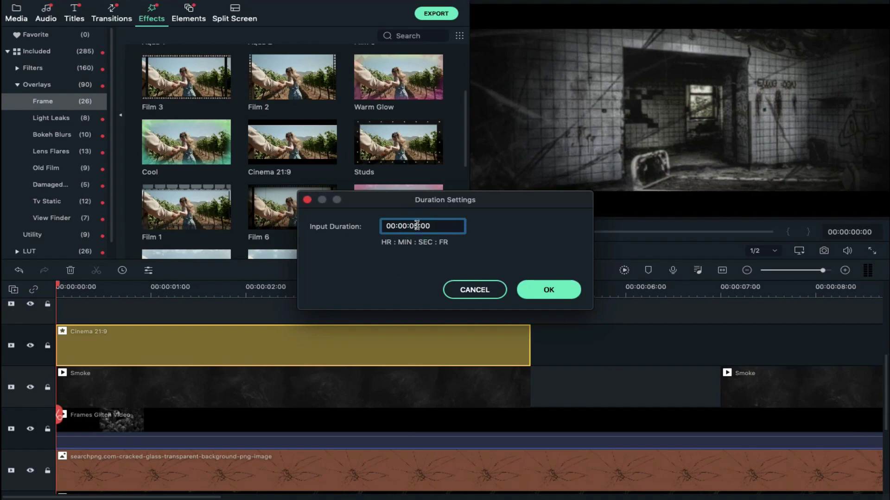
pyautogui.write('10')
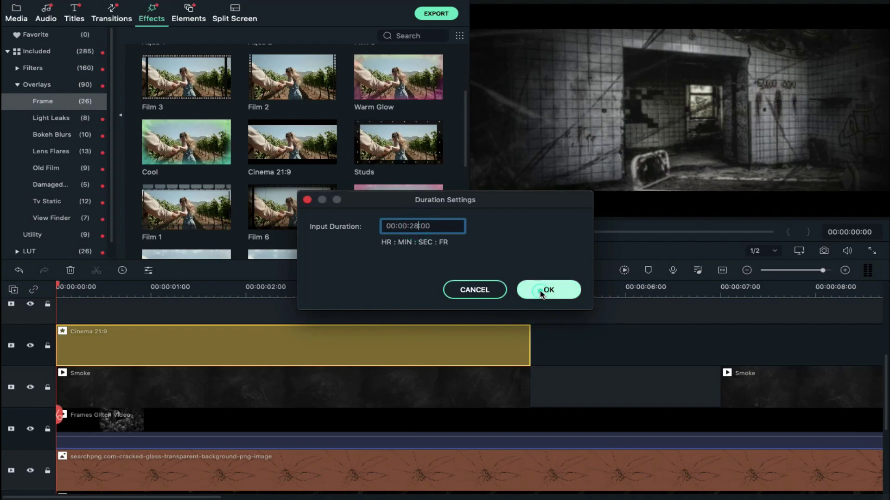
pyautogui.click(541, 295)
pyautogui.hscroll(10, 566, 334)
pyautogui.scroll(-1, 566, 335)
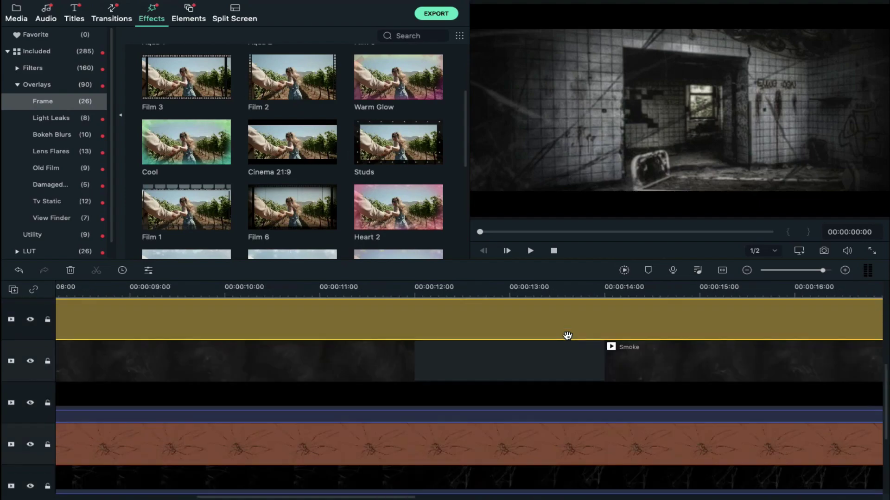
pyautogui.hscroll(15, 567, 336)
pyautogui.scroll(1, 567, 336)
pyautogui.hscroll(-5, 567, 336)
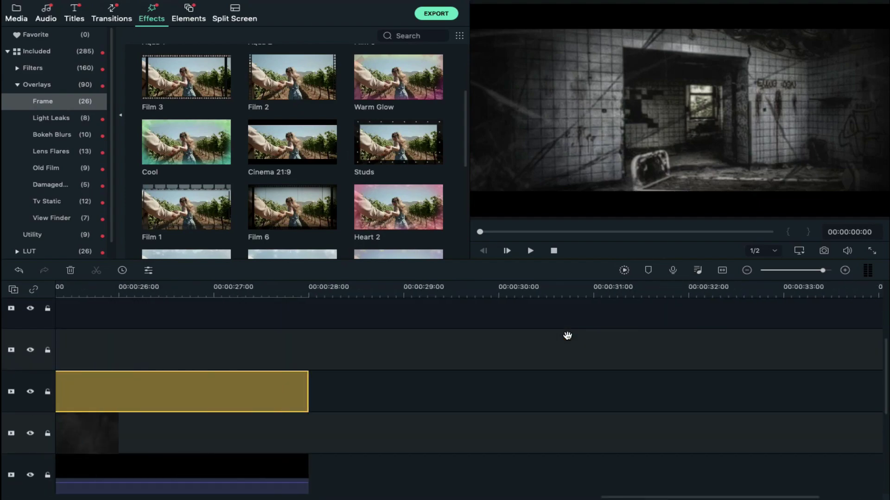
# Step: Add the Background music from the project media to the audio track at the timeline start, beneath Final Background
pyautogui.hscroll(-20, 567, 336)
pyautogui.scroll(-4, 567, 336)
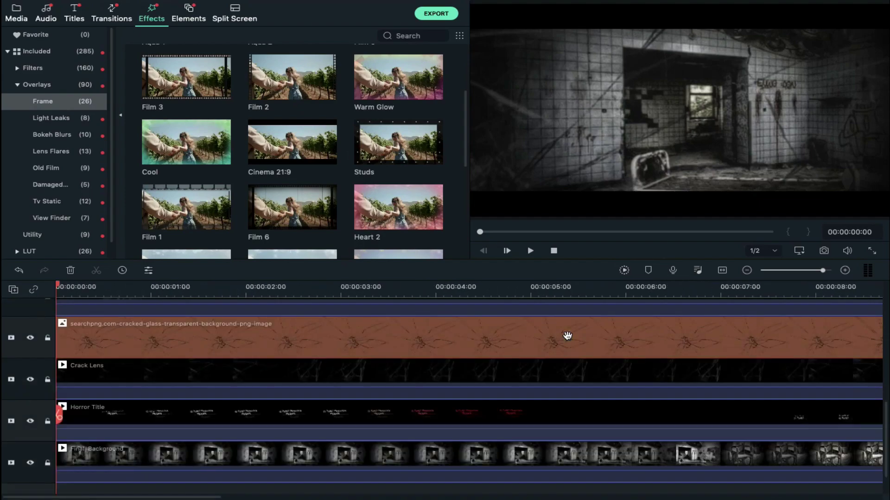
pyautogui.scroll(-1, 406, 438)
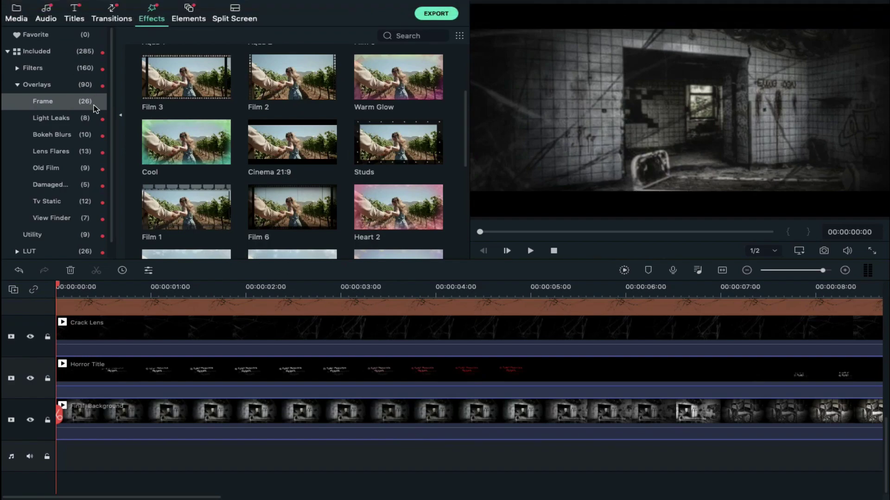
pyautogui.click(21, 10)
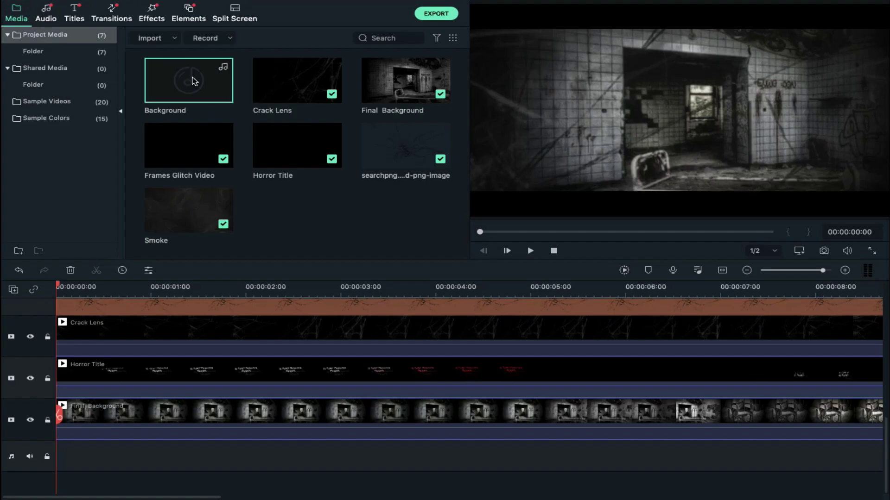
pyautogui.moveTo(191, 96); pyautogui.dragTo(268, 449)
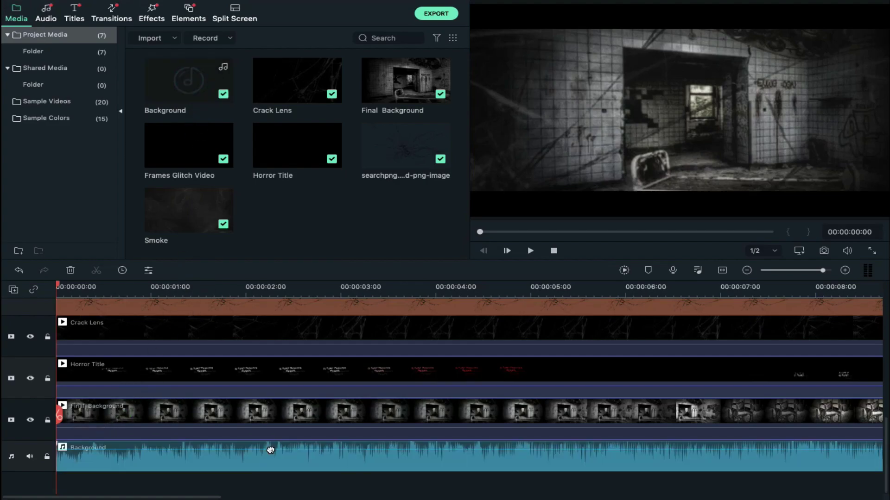
pyautogui.hscroll(10, 271, 450)
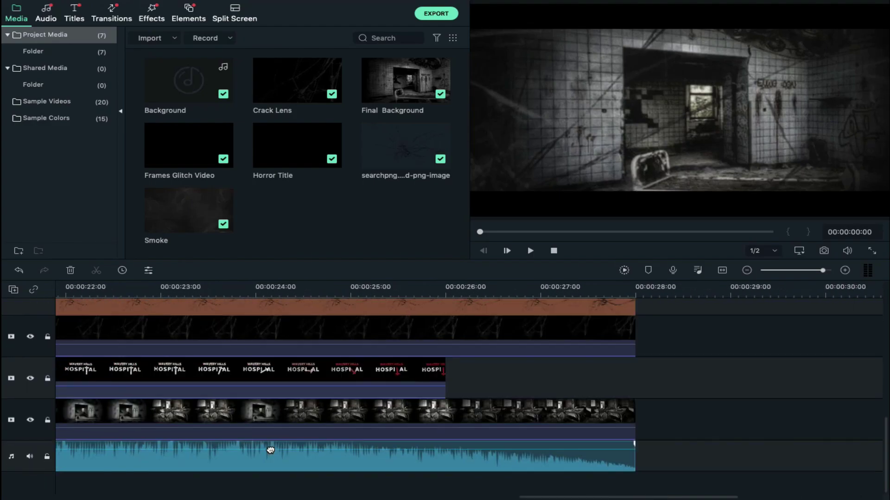
# Step: Export the project to the Desktop as an MP4 named "Final Horror by AB Planet"
pyautogui.click(436, 13)
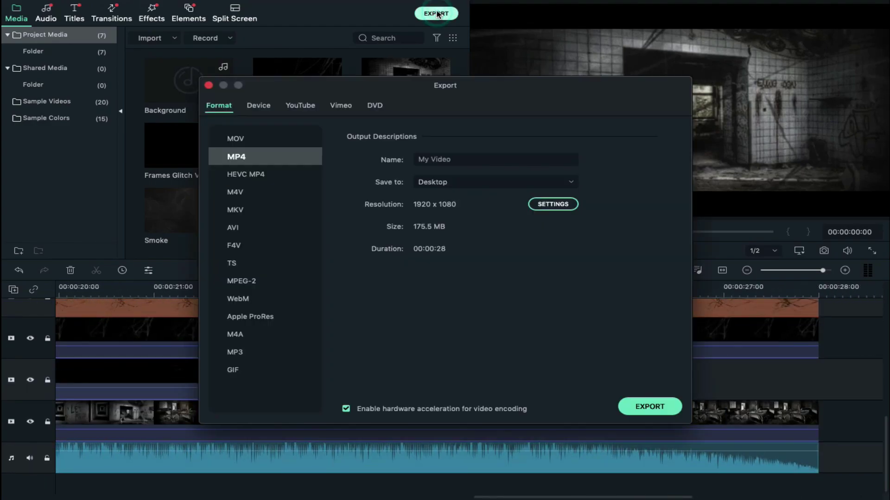
pyautogui.click(470, 159)
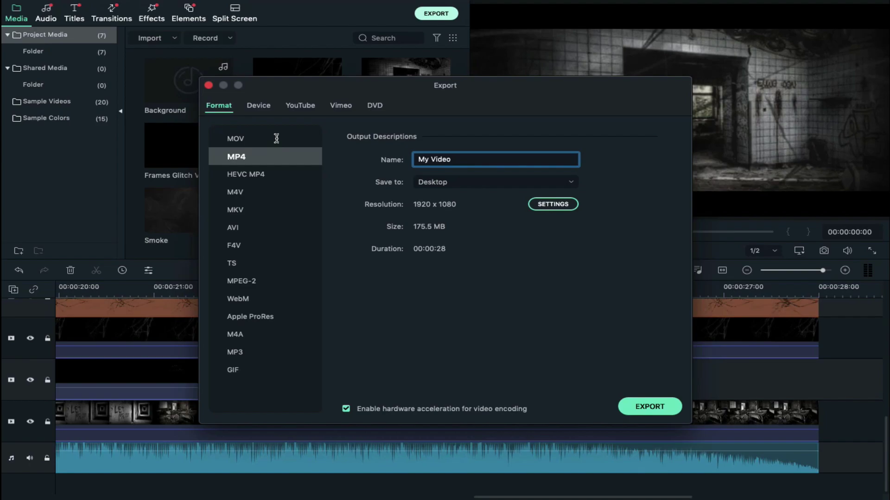
pyautogui.press('super+a')
pyautogui.write('Final')
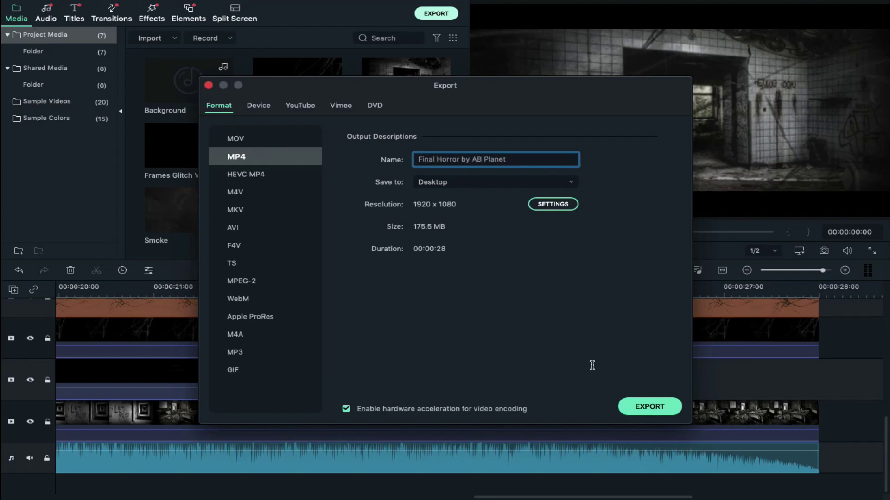
pyautogui.click(631, 407)
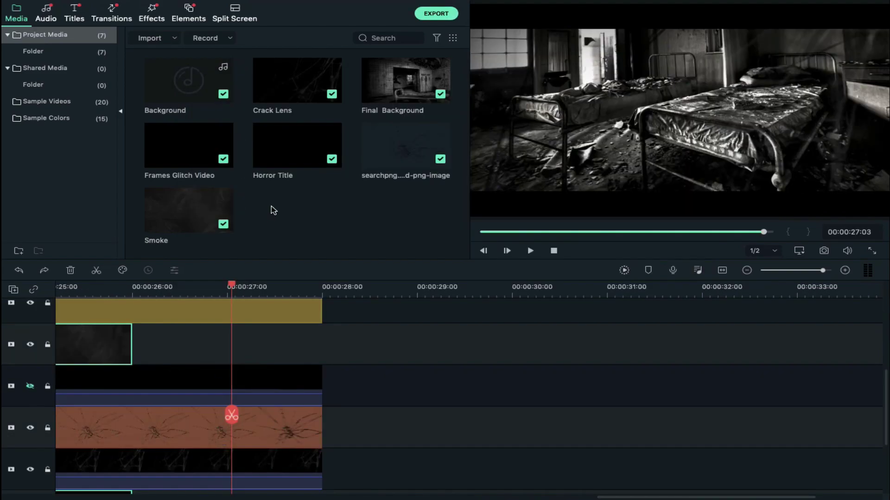
# Step: Minimise the editor, open Final Horror By AB Planet.mp4 from the Desktop folder in QuickTime Player and play it full screen
pyautogui.moveTo(7, 4)
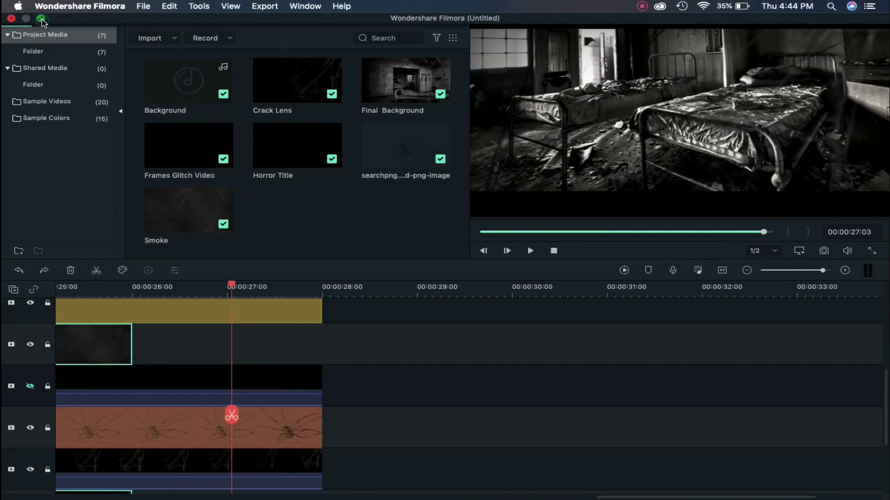
pyautogui.click(42, 21)
pyautogui.press('super+m')
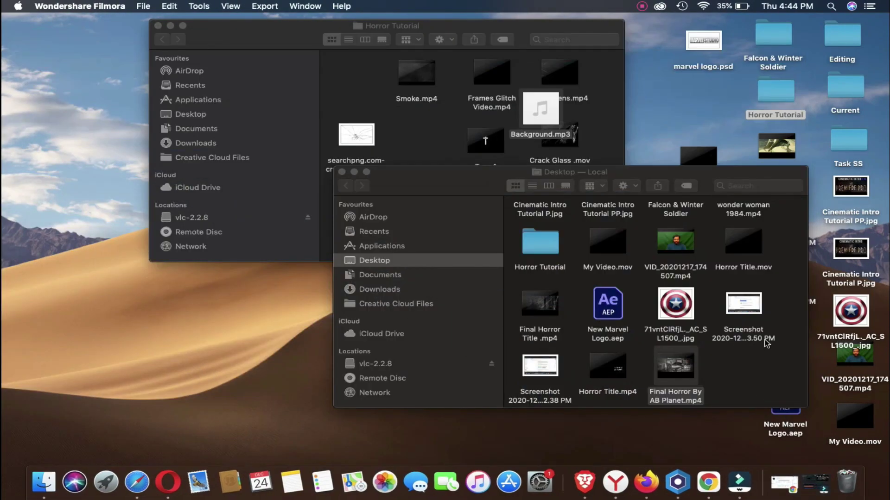
pyautogui.doubleClick(686, 366)
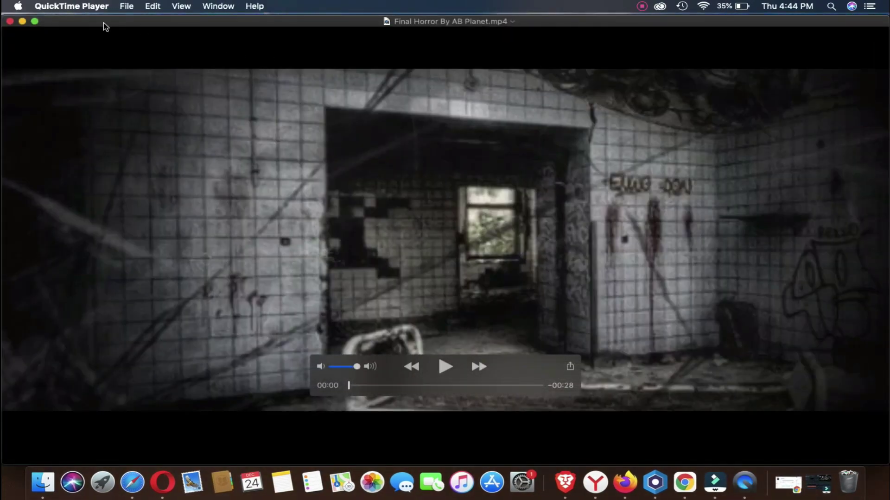
pyautogui.click(34, 22)
pyautogui.press('space')
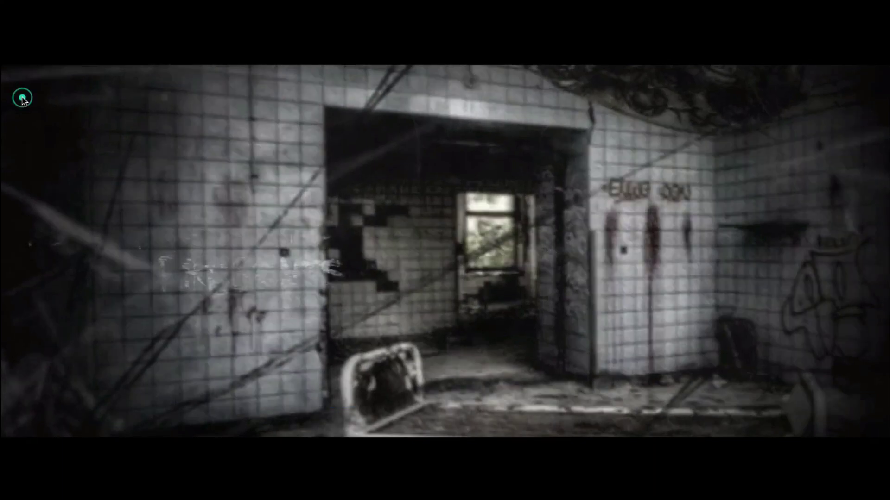